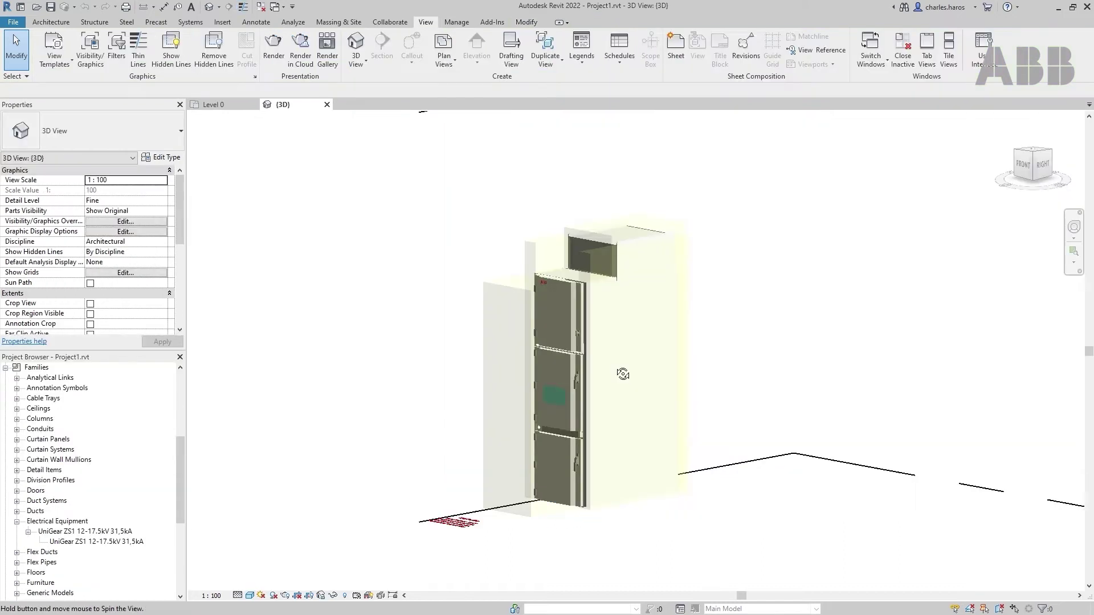
Orbit the 3D view to see the UniGear switchgear panel from another side
mouse_move(638, 376)
middle_mouse_down("shift")
mouse_move(657, 379)
mouse_move(624, 374)
mouse_move(648, 380)
middle_mouse_up("shift")
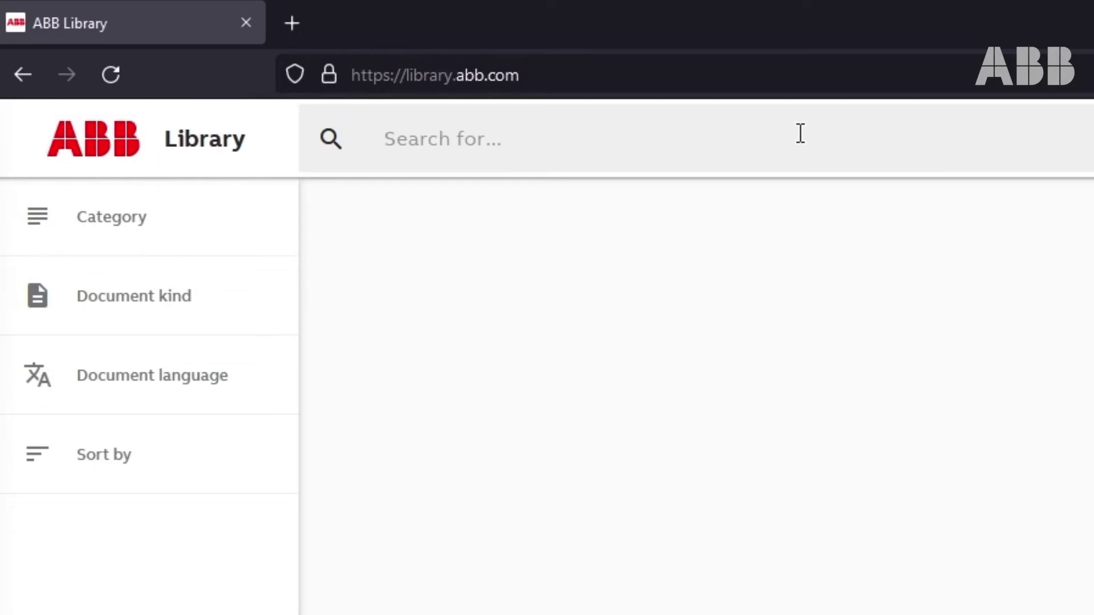
Search ABB Library for 'building information model MV' and download the UniGear ZS1 12-17.5kV 31,5kA ZIP
type("building information model")
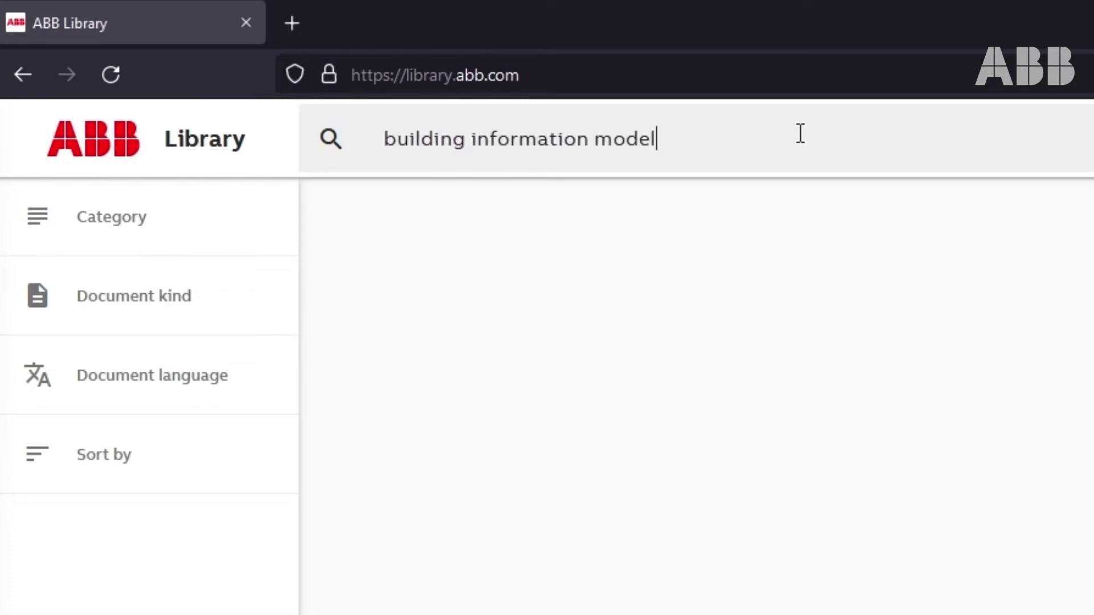
type(" MV")
key("Return")
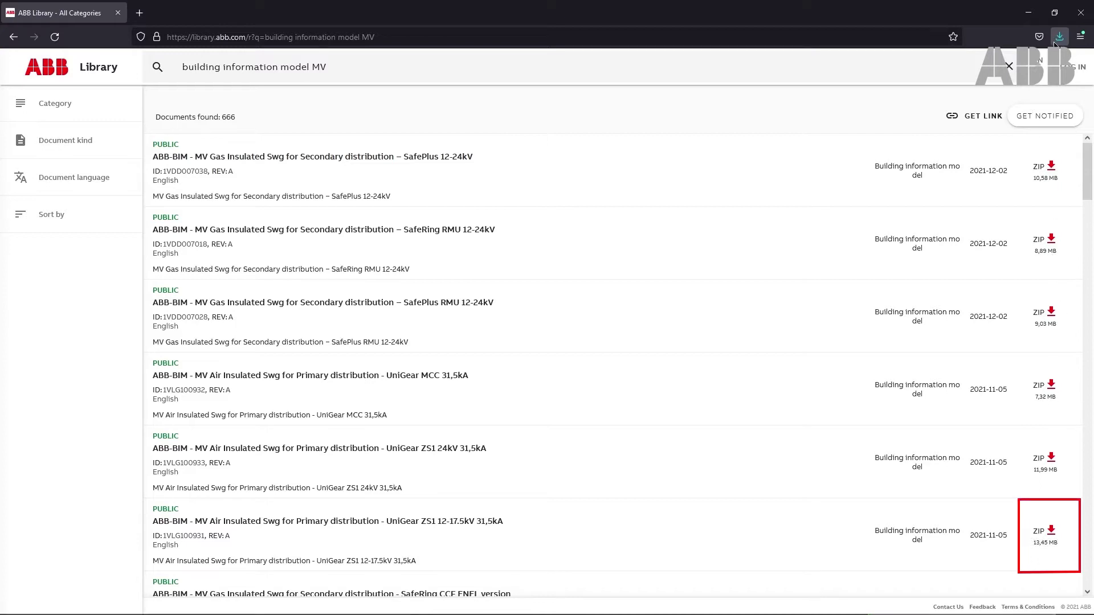
left_click(1059, 37)
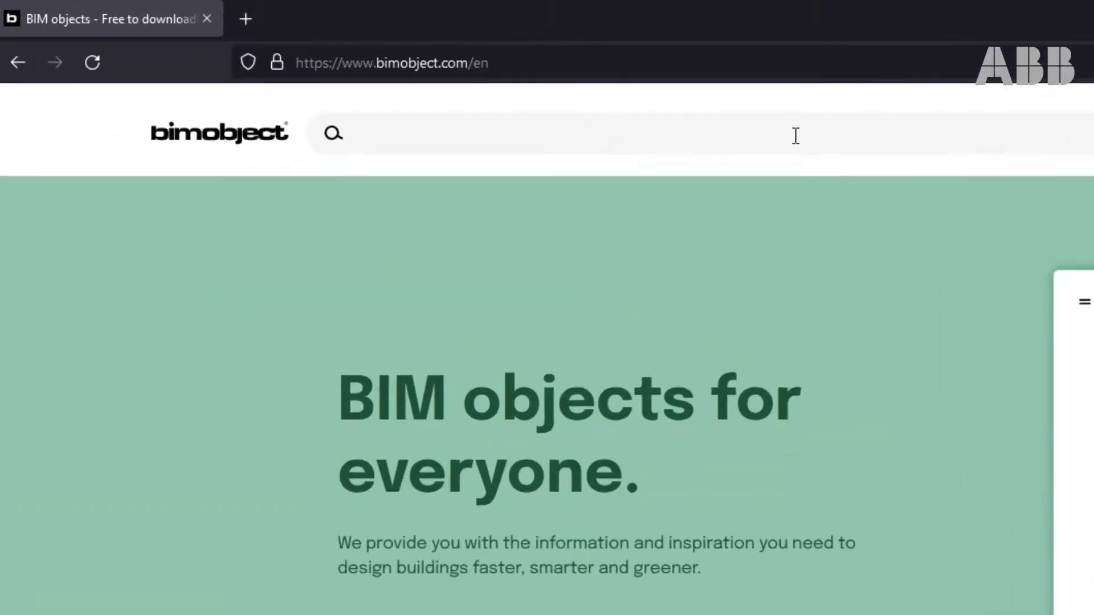
Search the BIMobject catalogue for 'ABB medium voltage' to list UniGear ZS1 products
left_click(443, 77)
type("ABB medium voltage")
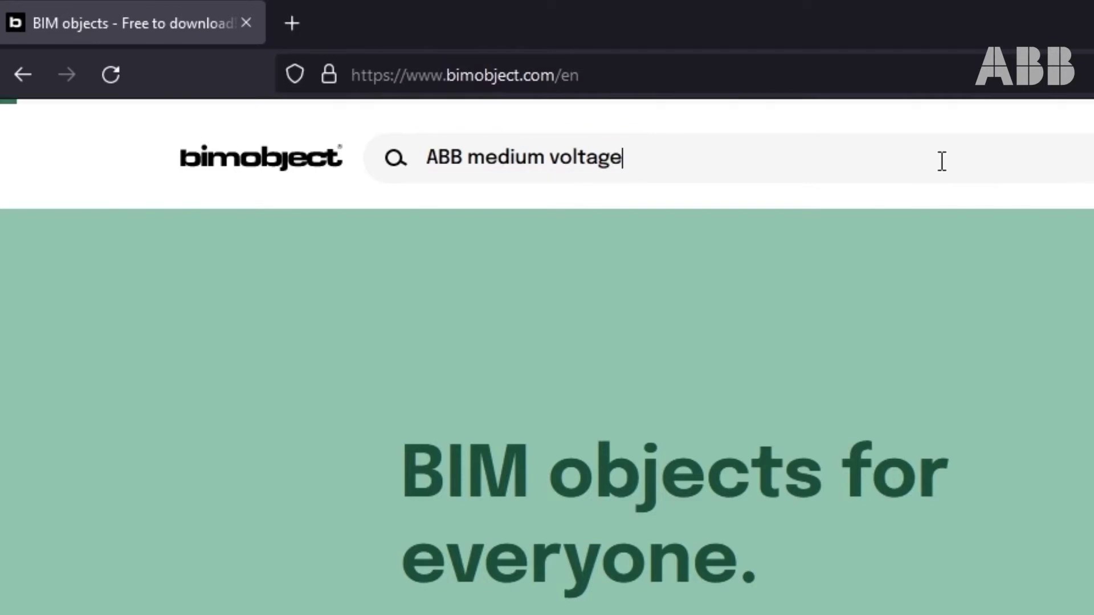
key("Return")
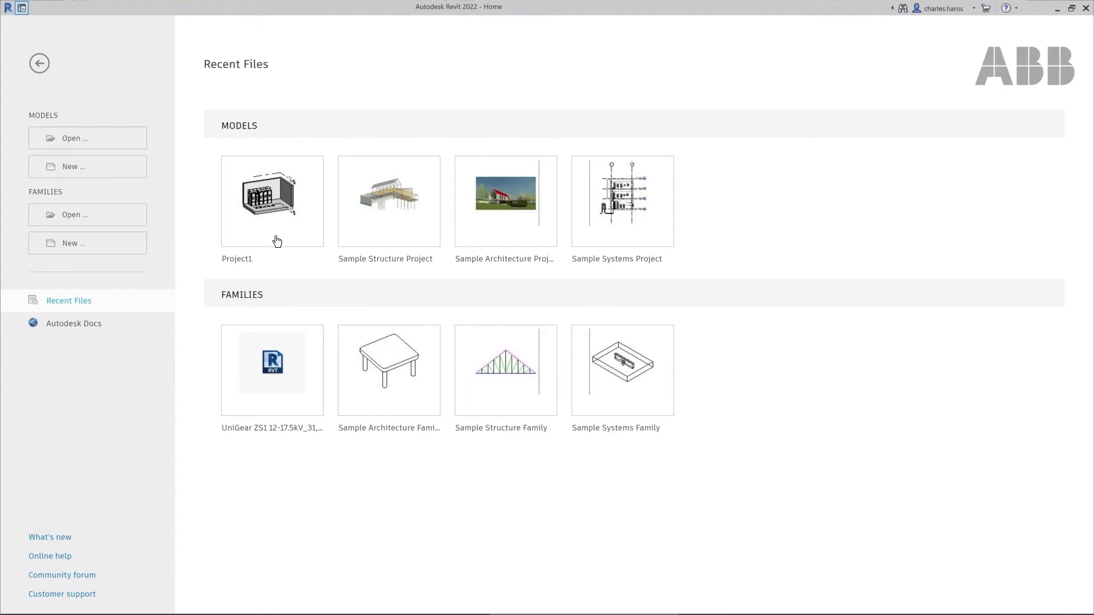
Create Project1 from the Gabarit de construction template, leaving the Level 0 floor plan open
left_click(130, 168)
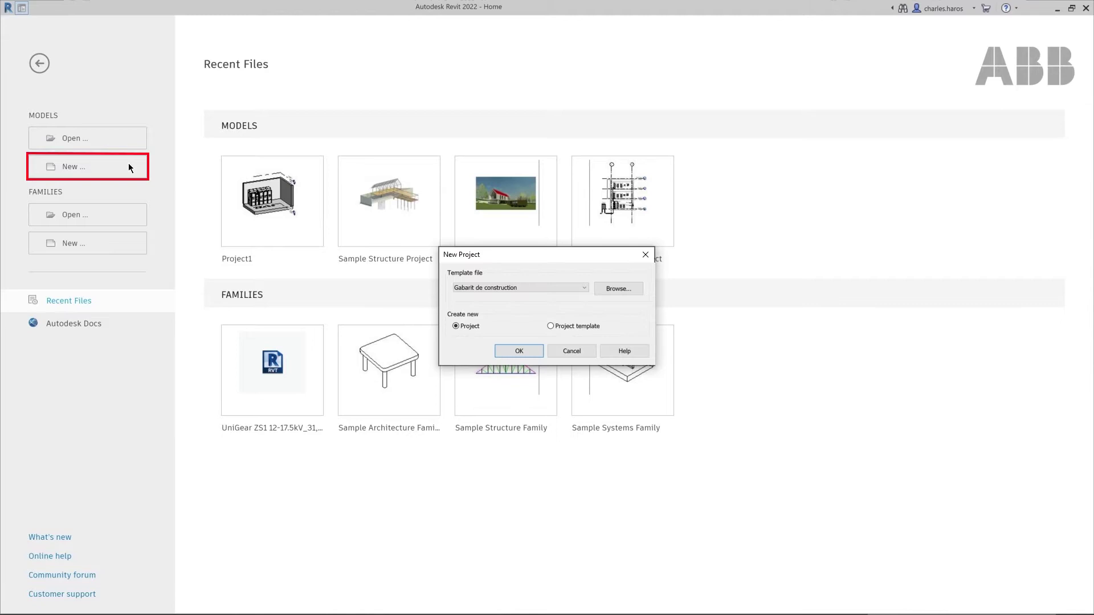
left_click(518, 352)
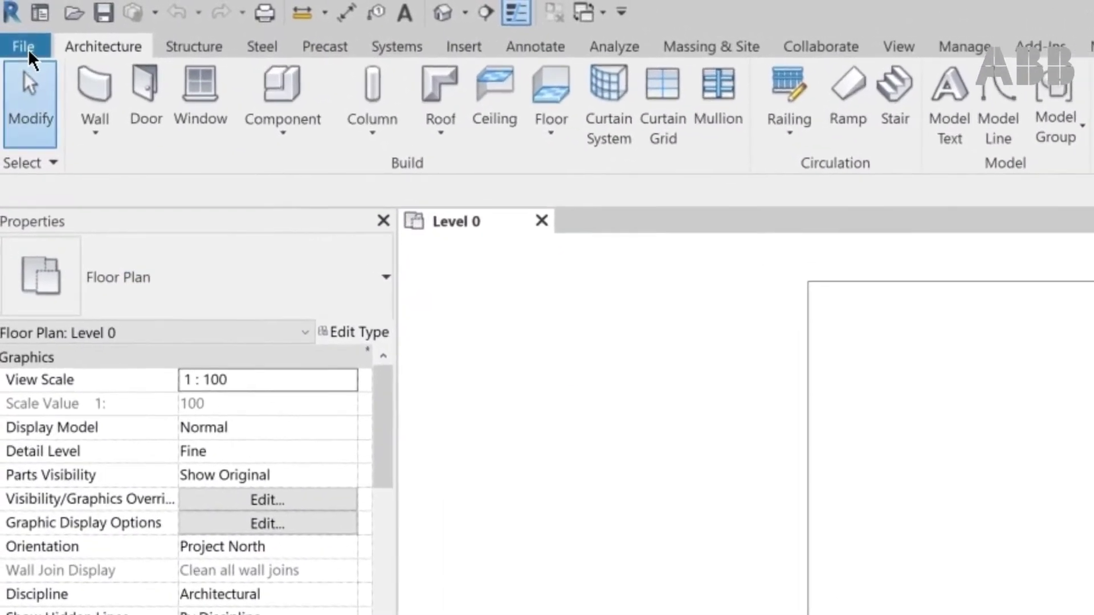
left_click(28, 49)
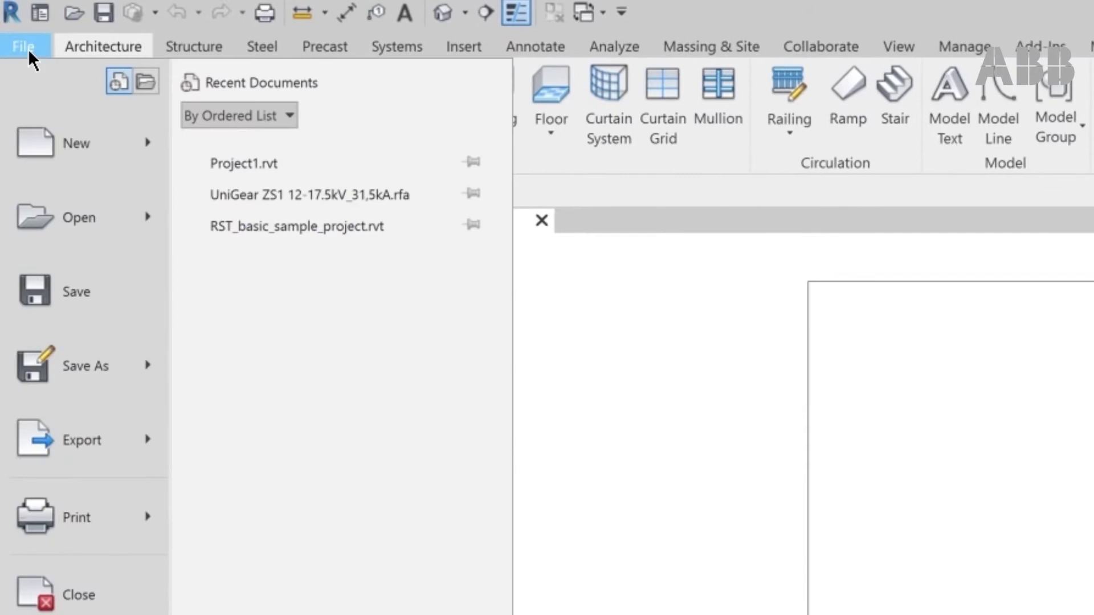
mouse_move(143, 149)
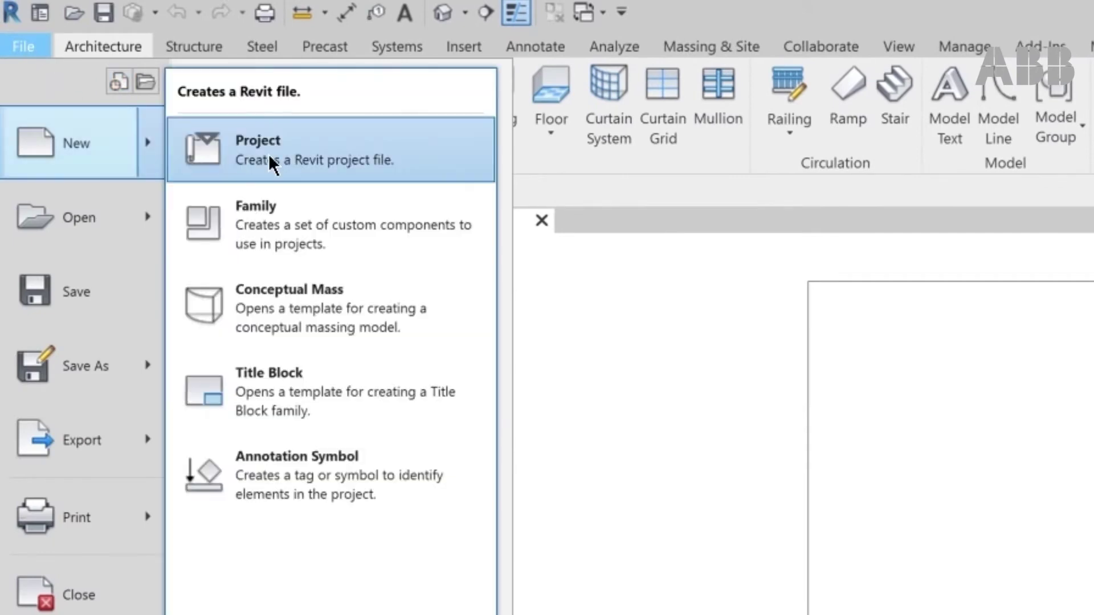
left_click(629, 431)
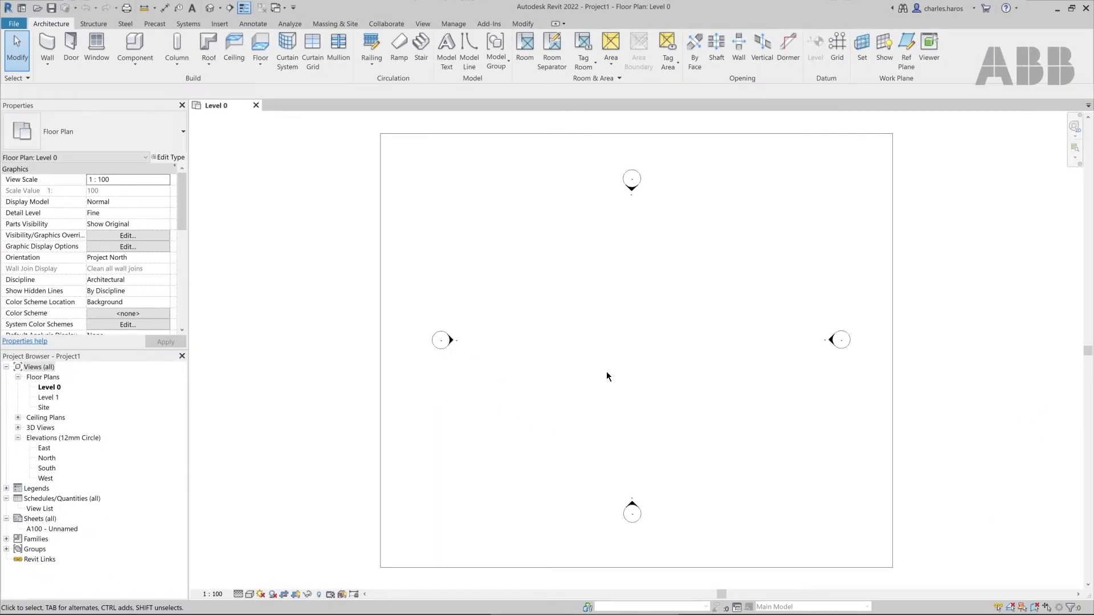
Load the UniGear ZS1 12-17.5kV 31,5kA .rfa family from its folder into the project
left_click(227, 25)
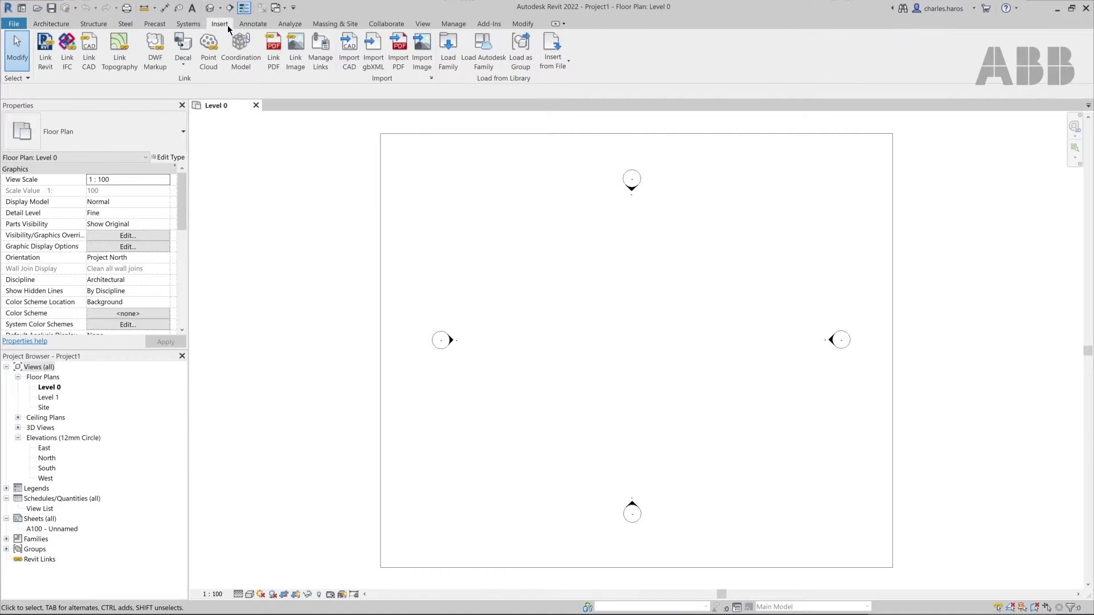
left_click(446, 58)
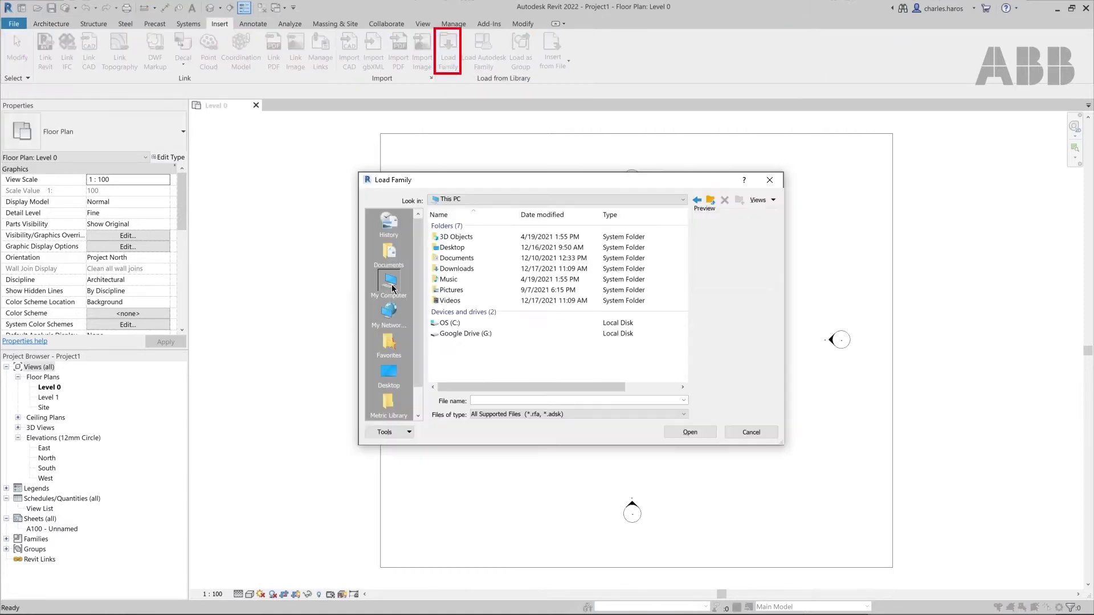
double_click(444, 276)
left_click(545, 226)
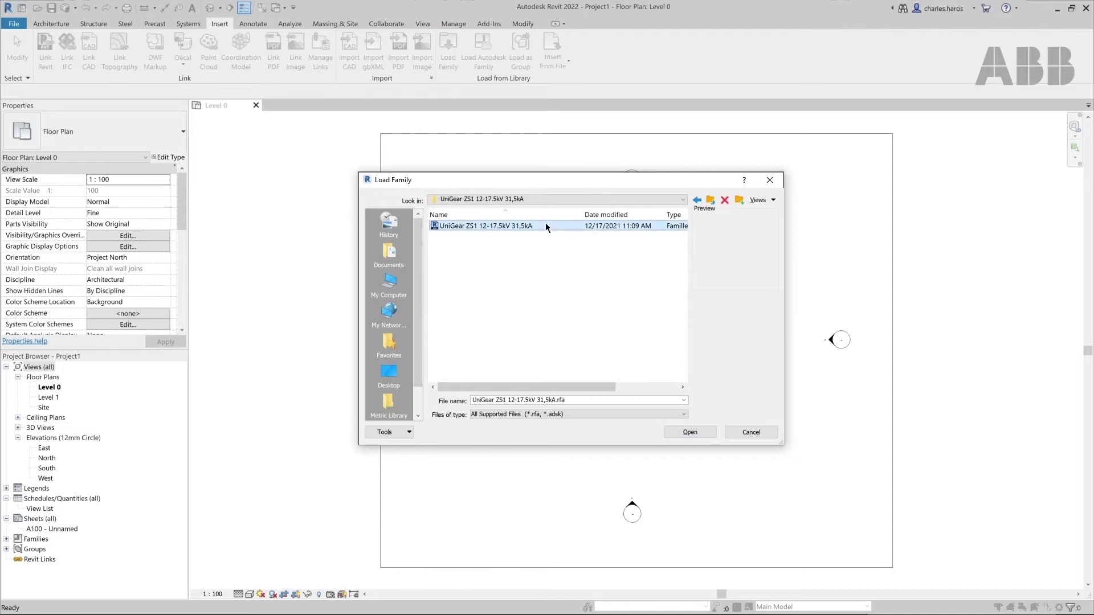
left_click(699, 433)
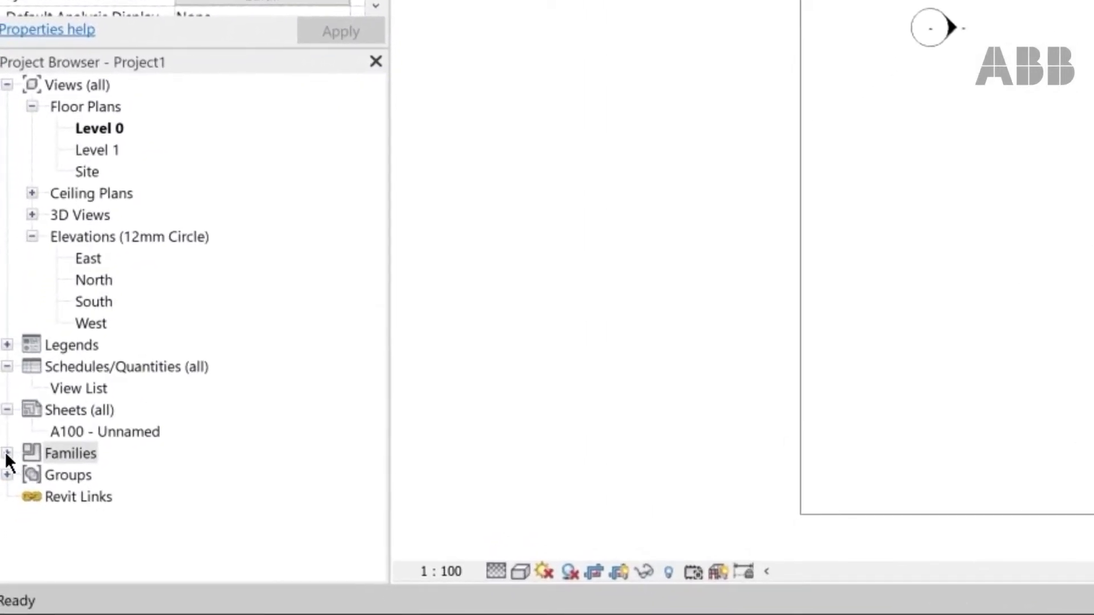
Place a UniGear ZS1 12-17.5kV 31,5kA panel from Electrical Equipment at the centre of Level 0
left_click(7, 453)
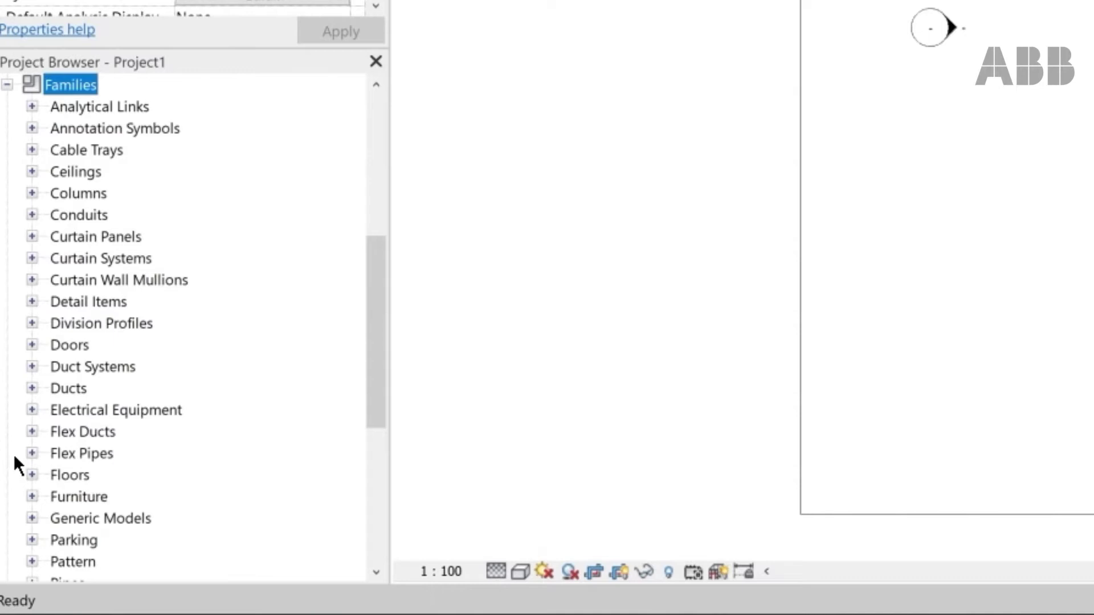
left_click(32, 410)
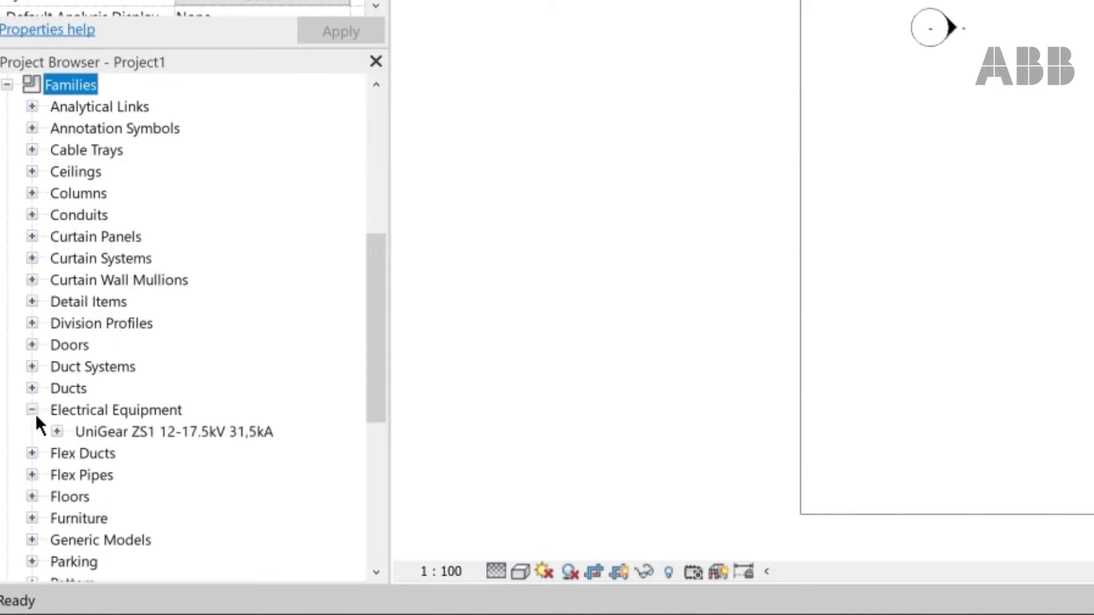
left_click(57, 431)
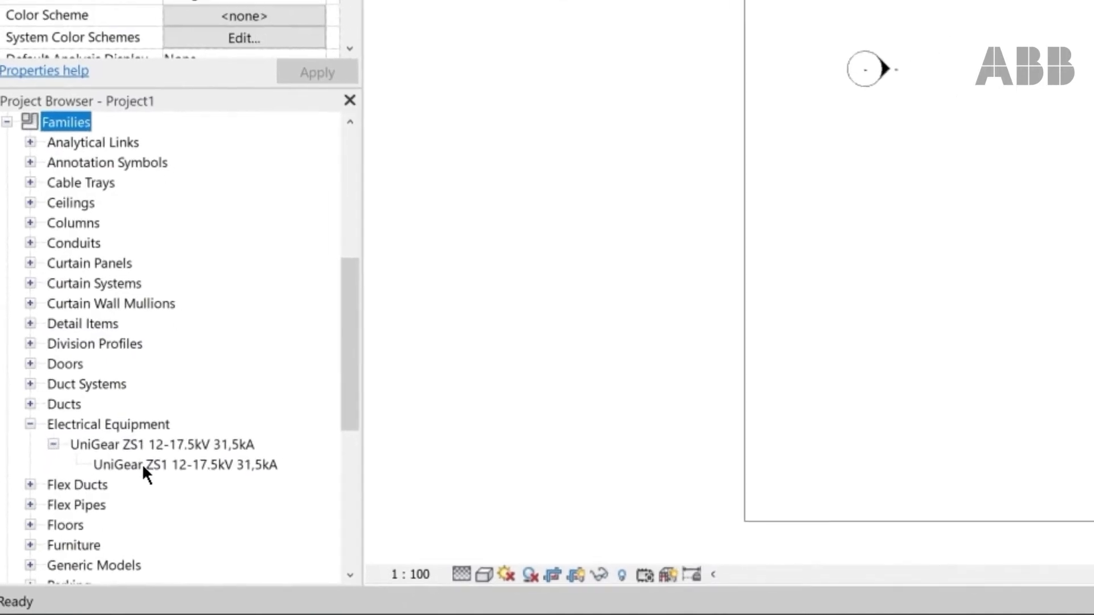
left_click(141, 464)
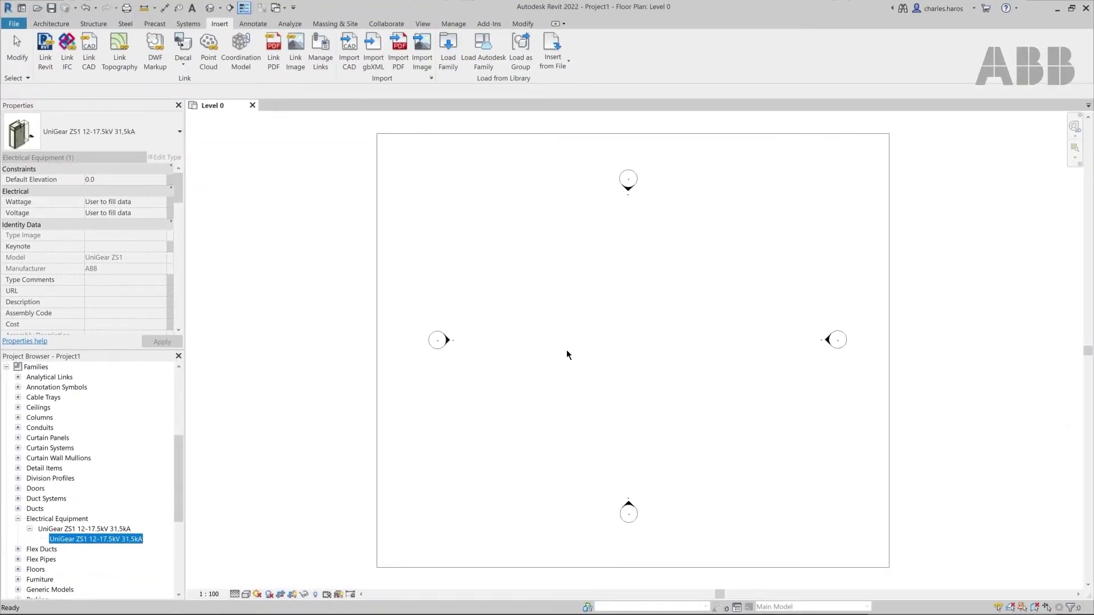
key("c")
key("m")
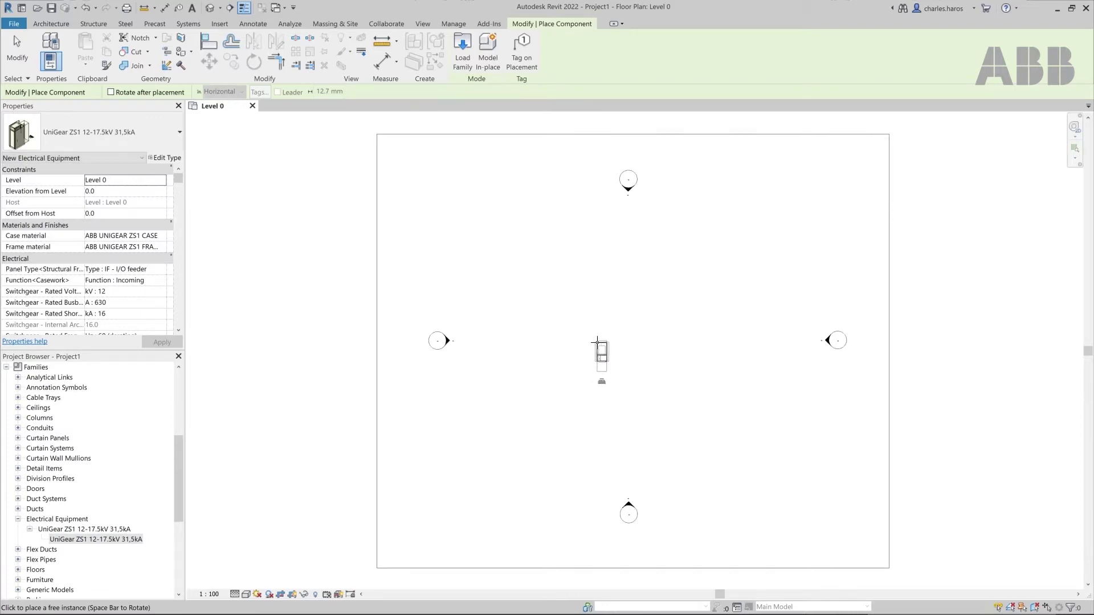
left_click(597, 340)
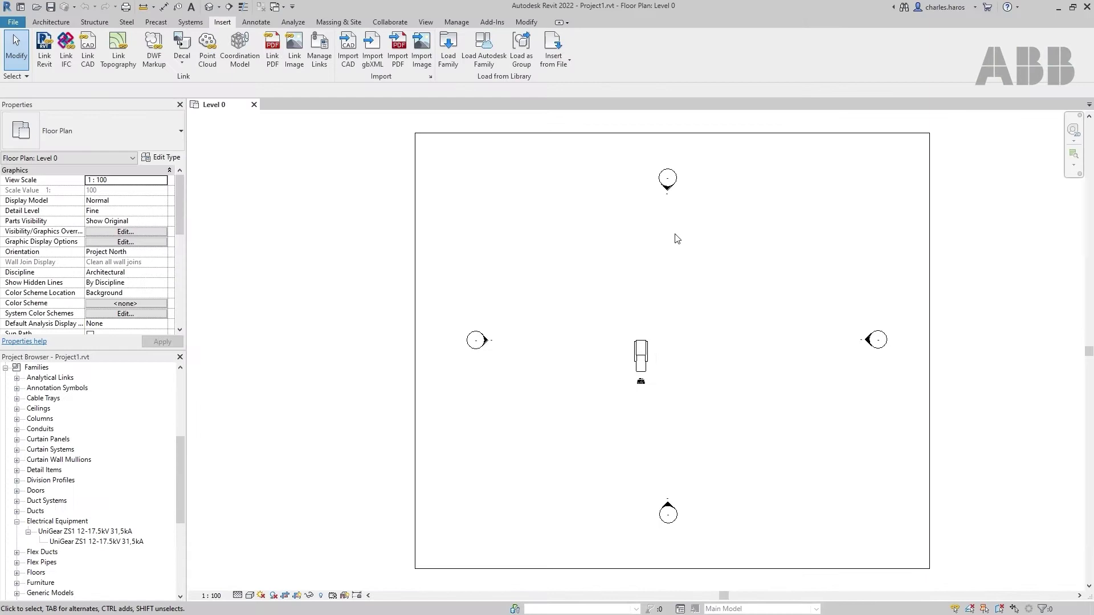
Open the default 3D view and set its detail level to Fine
left_click(434, 25)
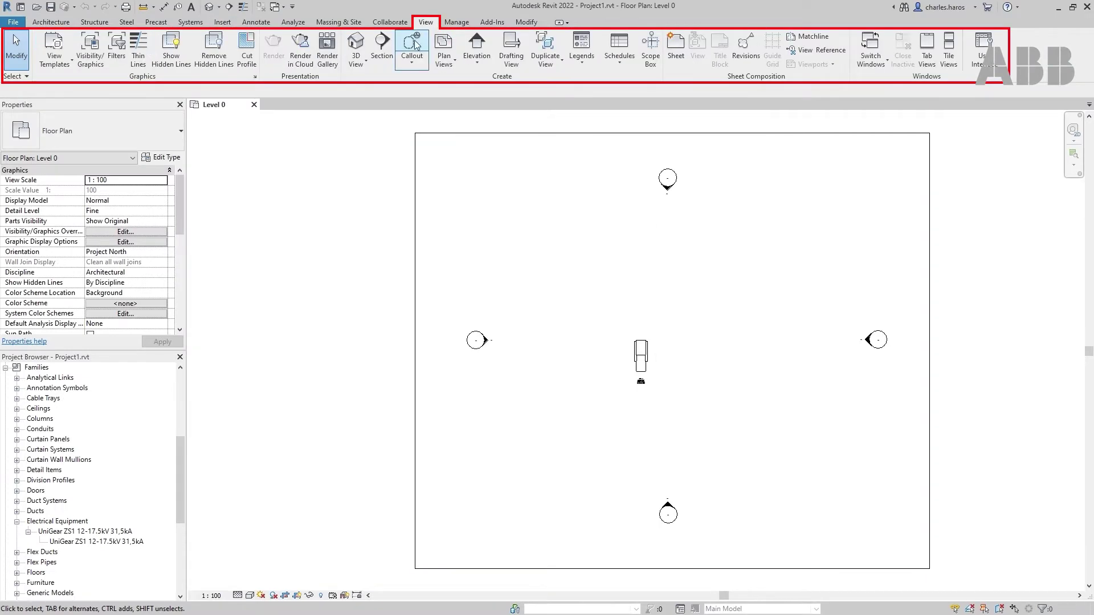
left_click(357, 44)
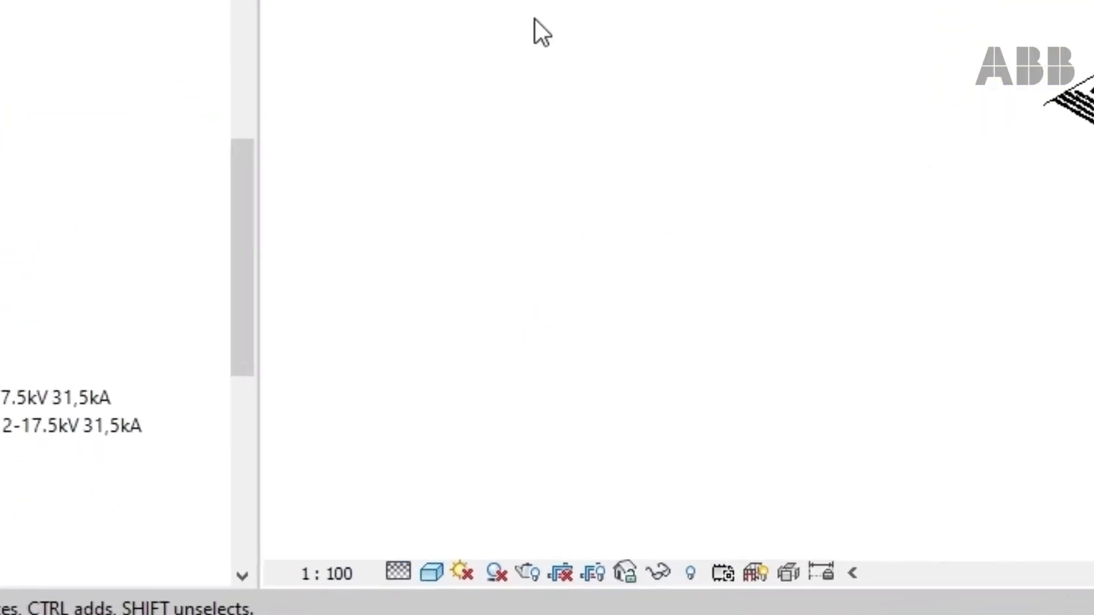
left_click(238, 595)
left_click(515, 525)
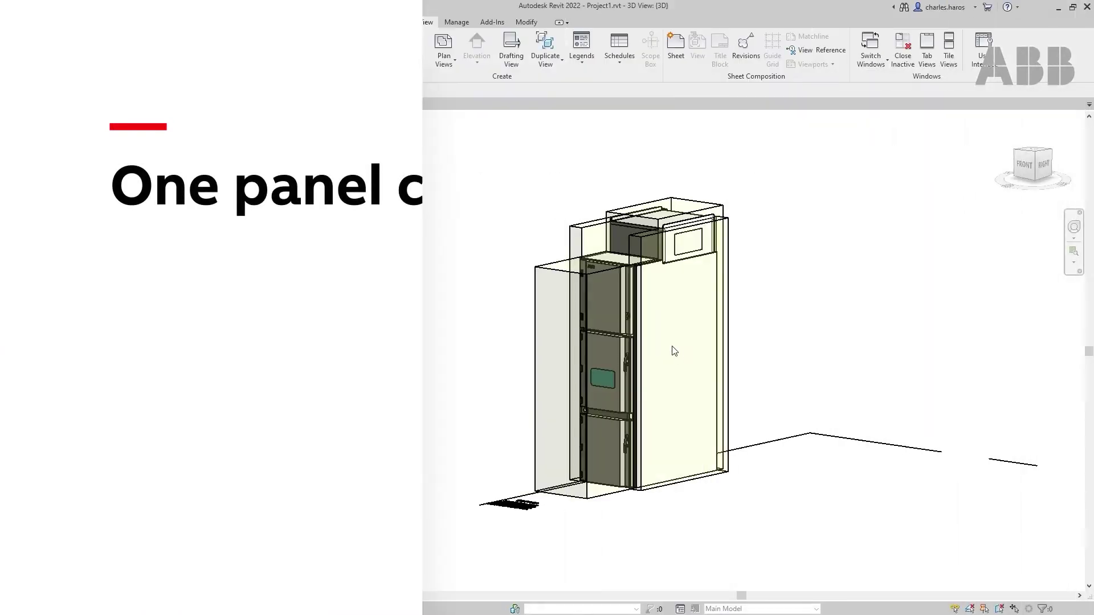
Hide the panel's clearance box, switch to the top view and apply Hidden Line style
left_click(641, 319)
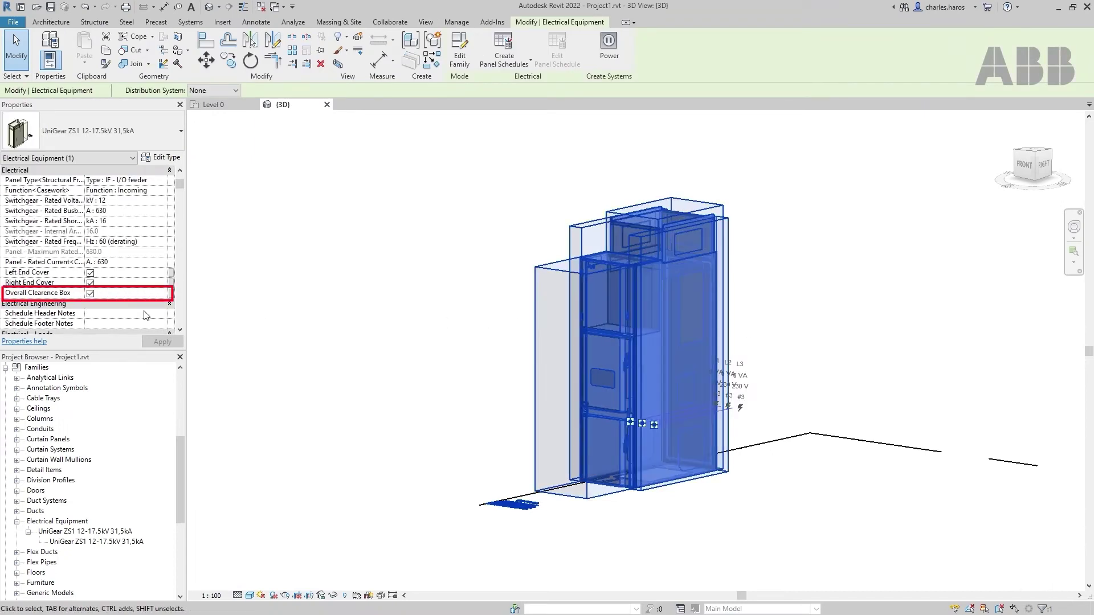
left_click(91, 295)
left_click(444, 305)
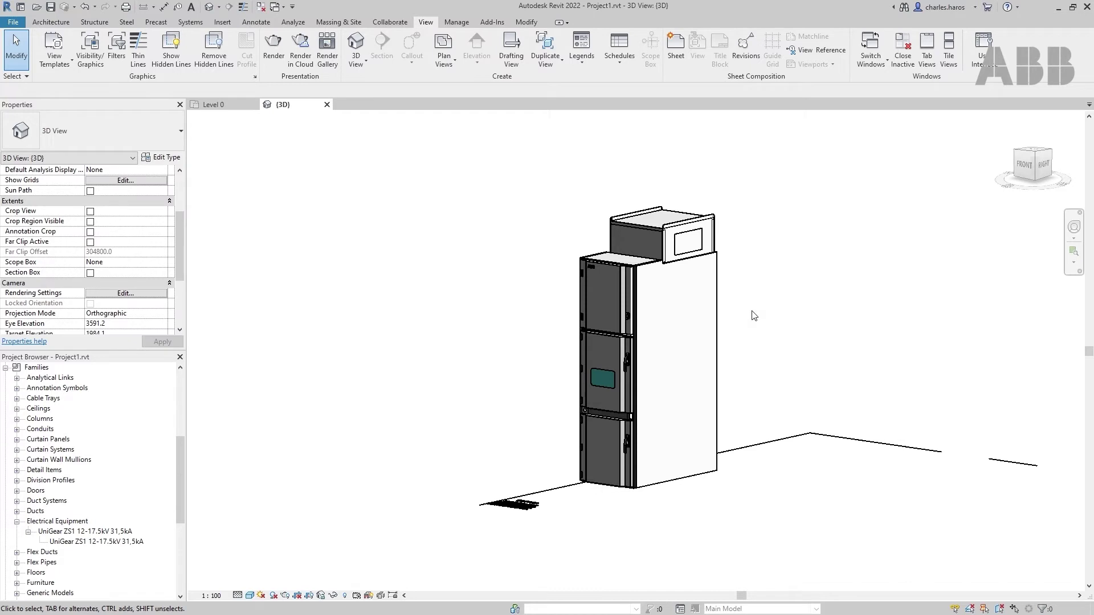
left_click(1037, 155)
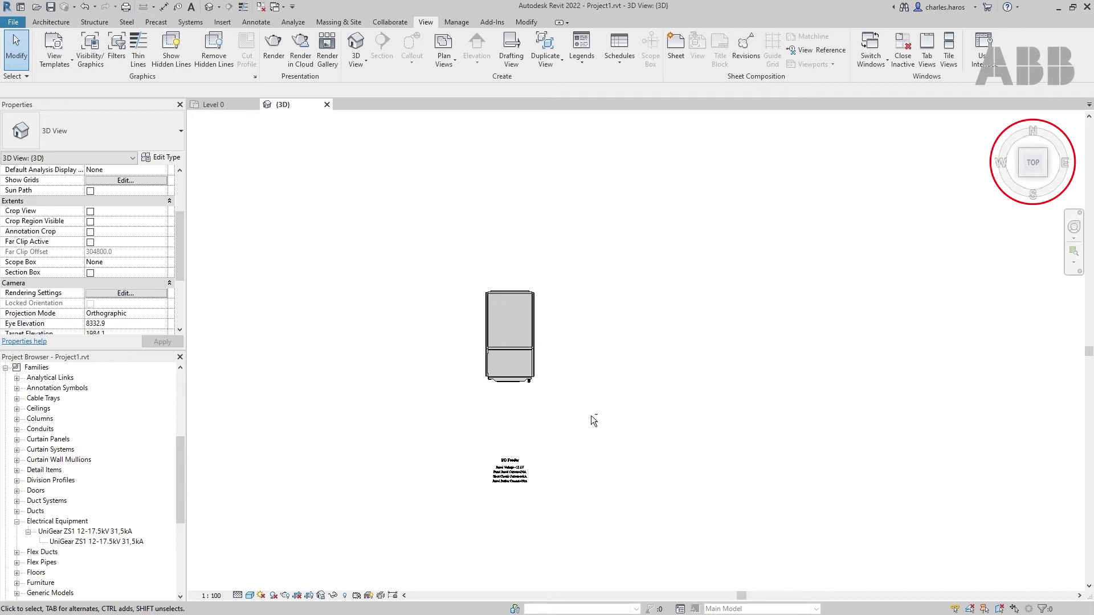
left_click(250, 595)
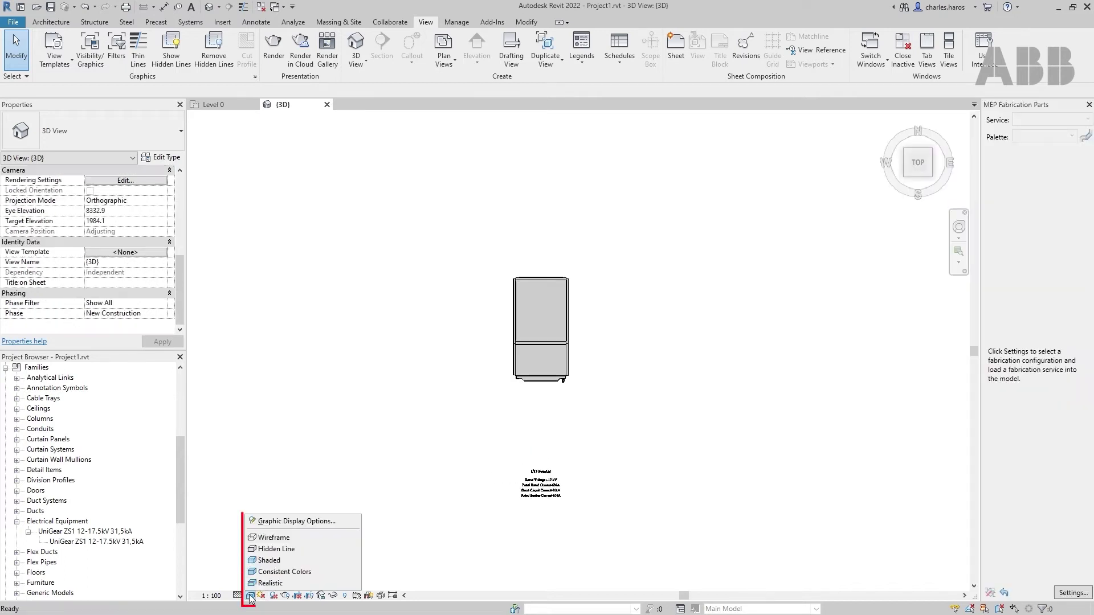
left_click(295, 548)
Turn on Thin Lines and frame the panel's I/O Feeder rating text
scroll(509, 370, "up", 5)
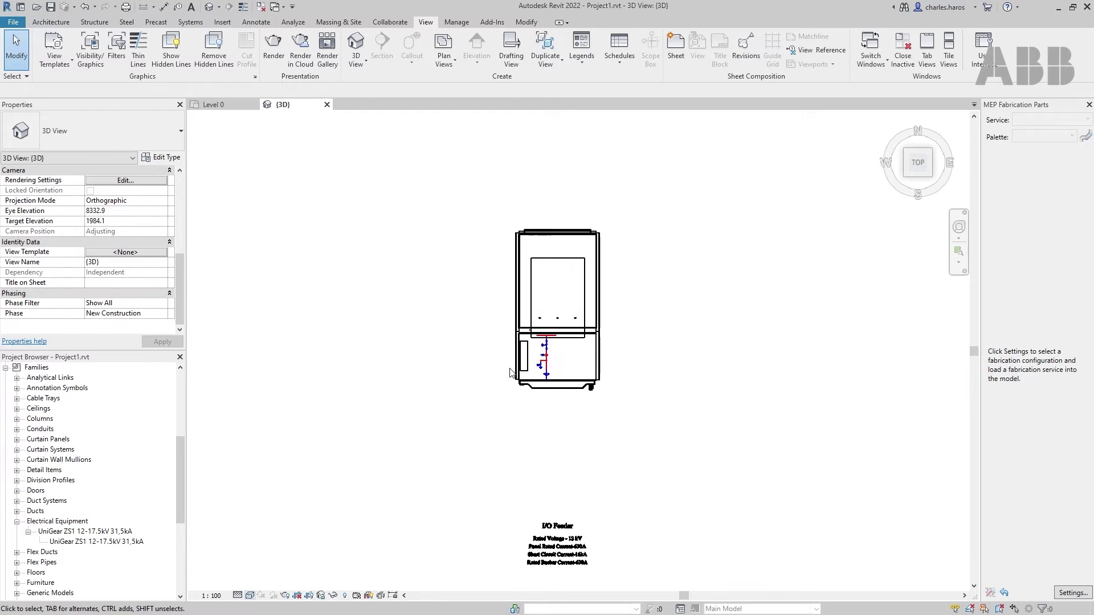
middle_click_drag(505, 374, 424, 479)
scroll(454, 435, "up", 2)
scroll(422, 490, "up", 1)
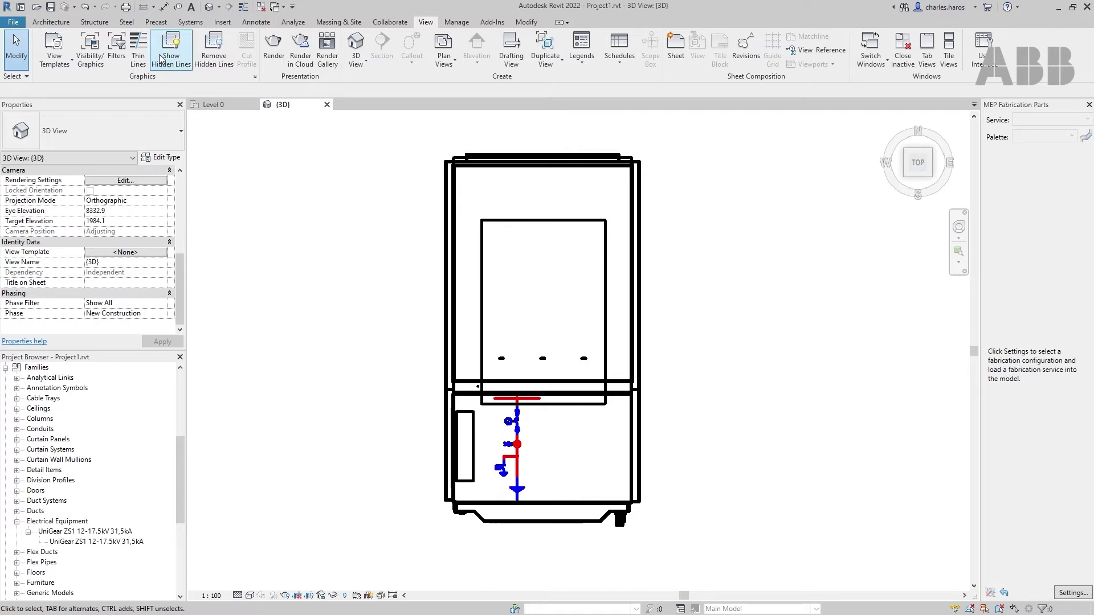
left_click(138, 51)
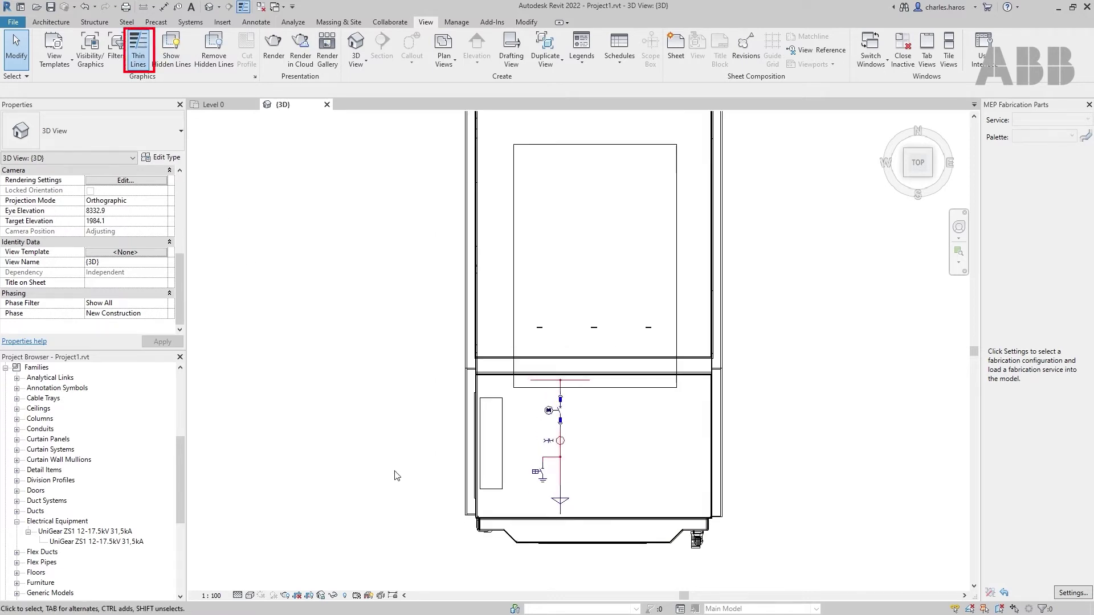
scroll(395, 473, "up", 2)
middle_click_drag(395, 472, 373, 221)
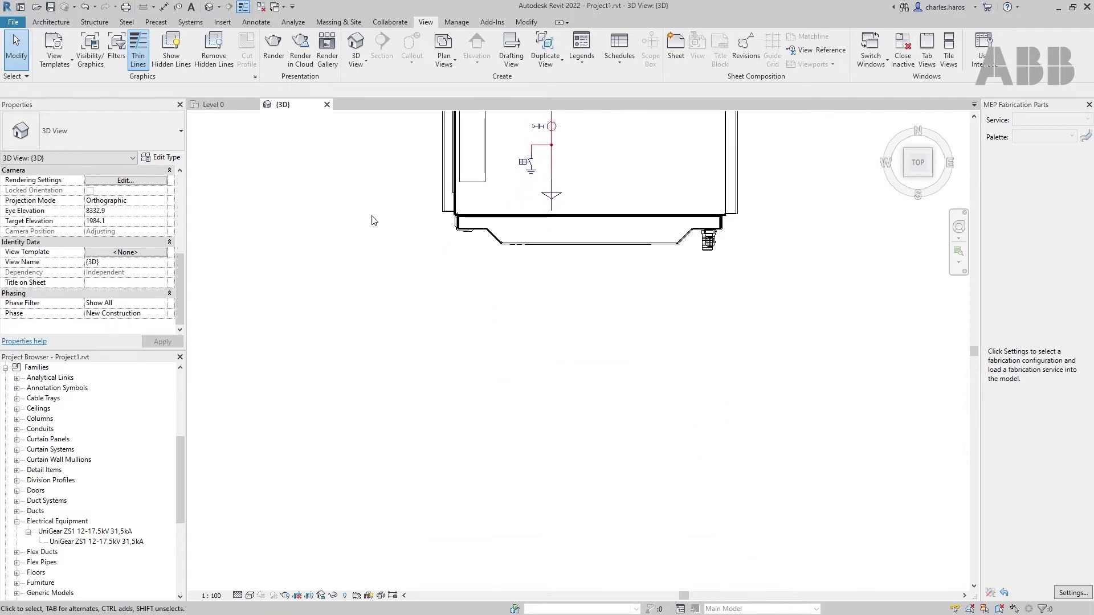
middle_click_drag(356, 442, 362, 134)
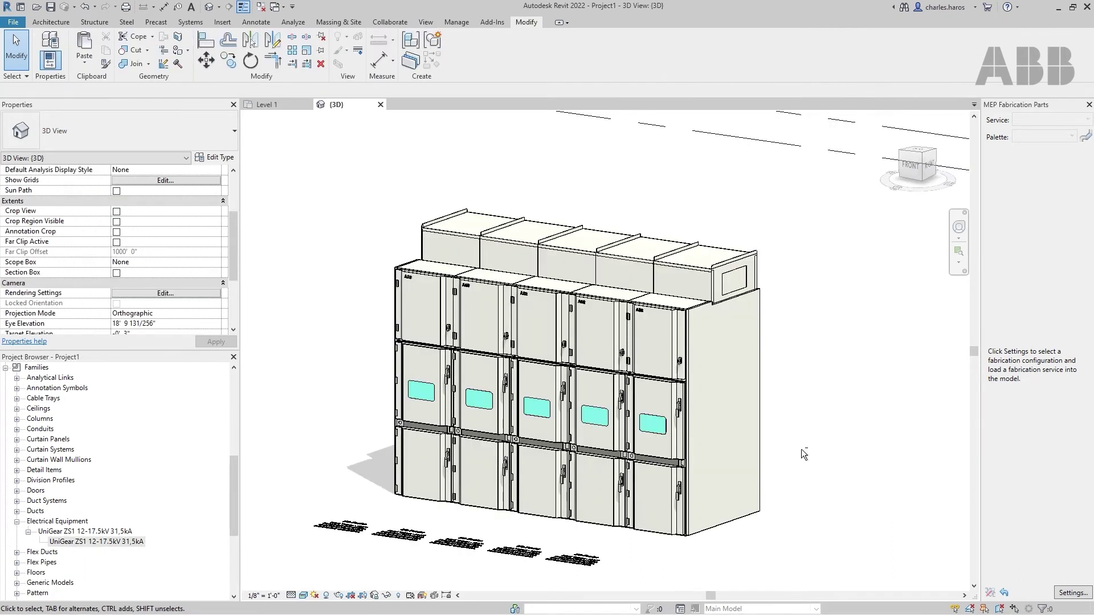
Orbit toward the front and scroll Properties to the Materials and Electrical groups with end covers
middle_click_drag(801, 449, 994, 427, "shift")
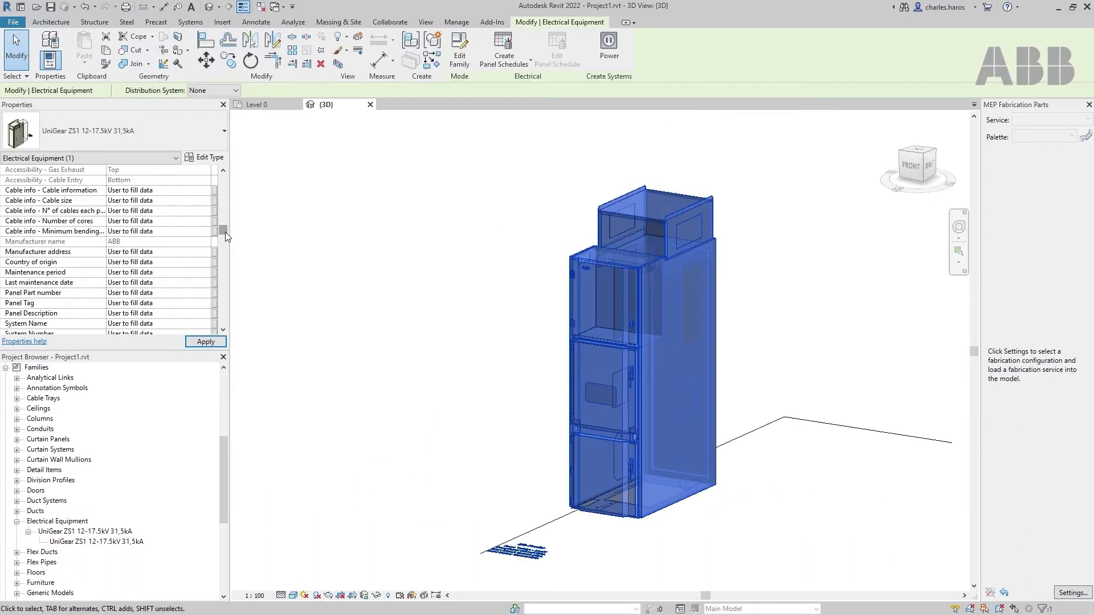
left_click_drag(224, 231, 231, 261)
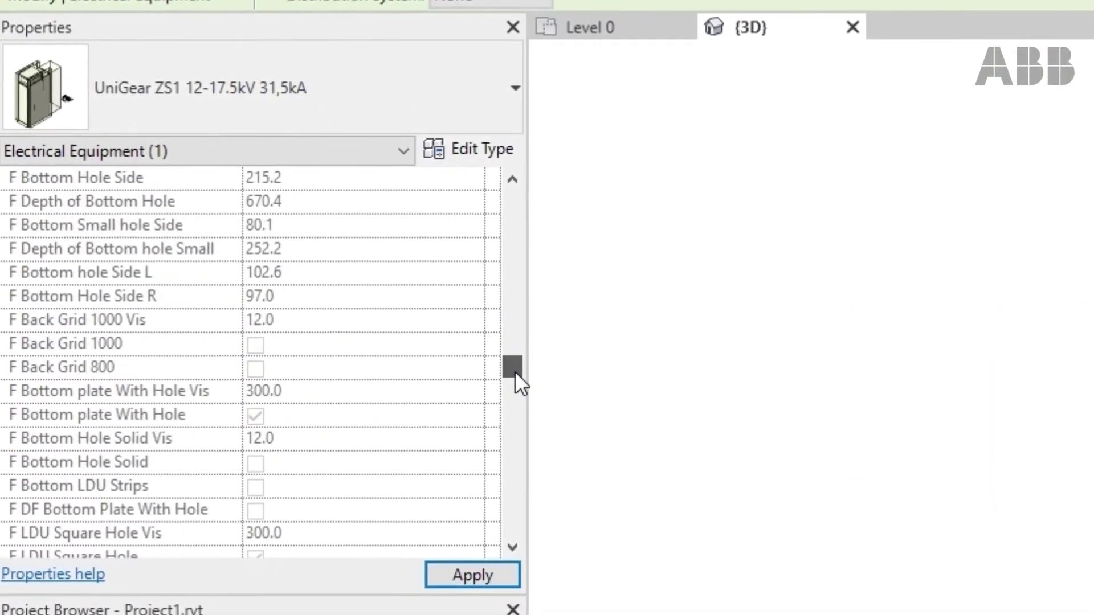
left_click_drag(515, 371, 509, 208)
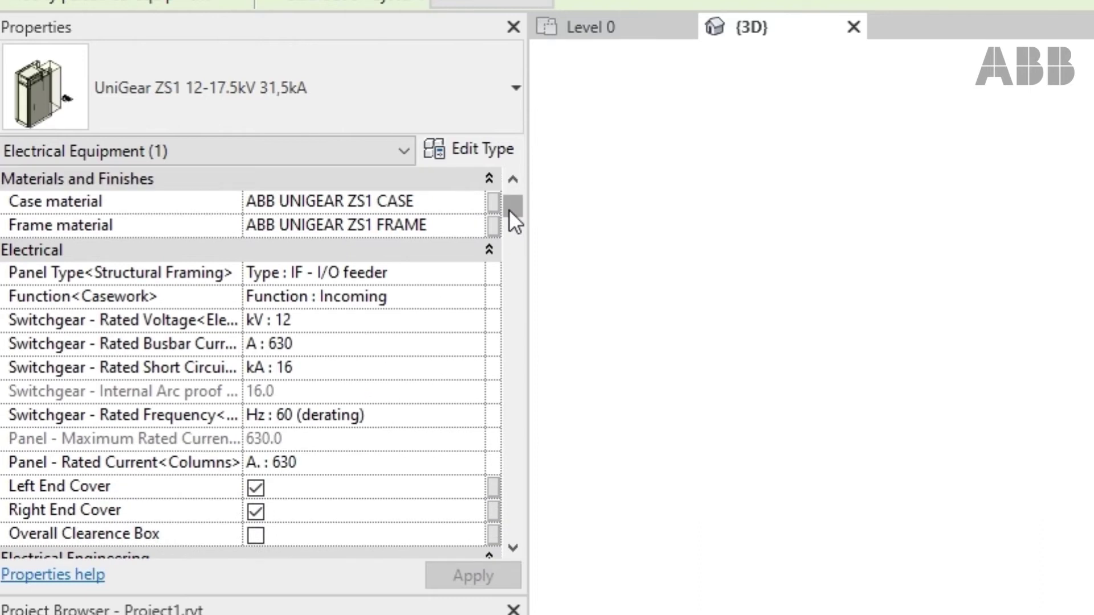
Keep Panel Type I/O feeder, 12 kV and 630 A busbar current, then scroll to Dimensions
left_click(447, 271)
left_click(472, 272)
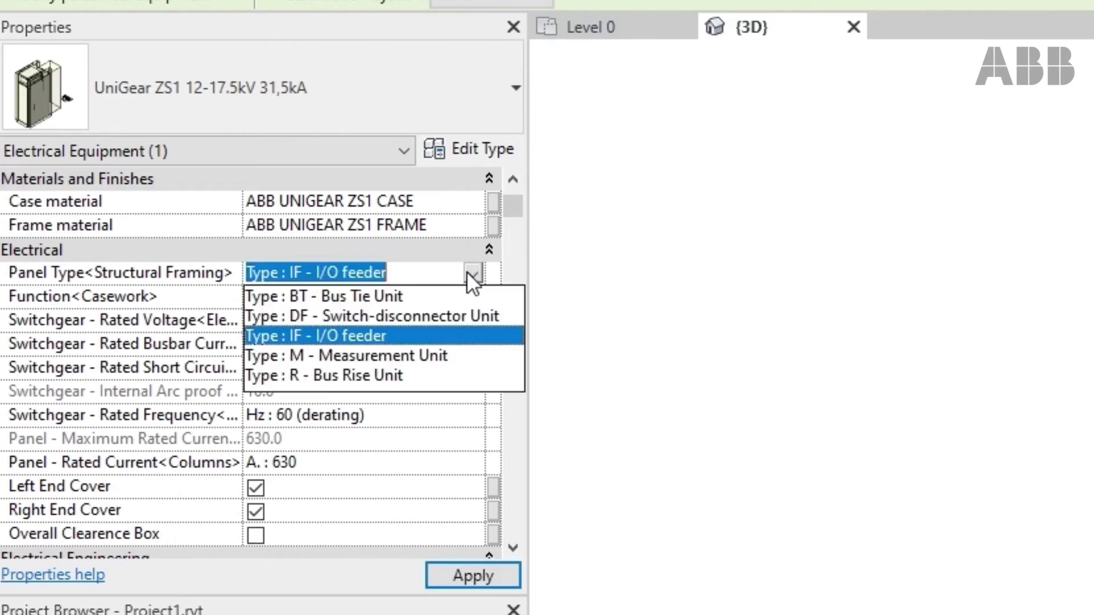
left_click(473, 271)
left_click(456, 321)
left_click(472, 320)
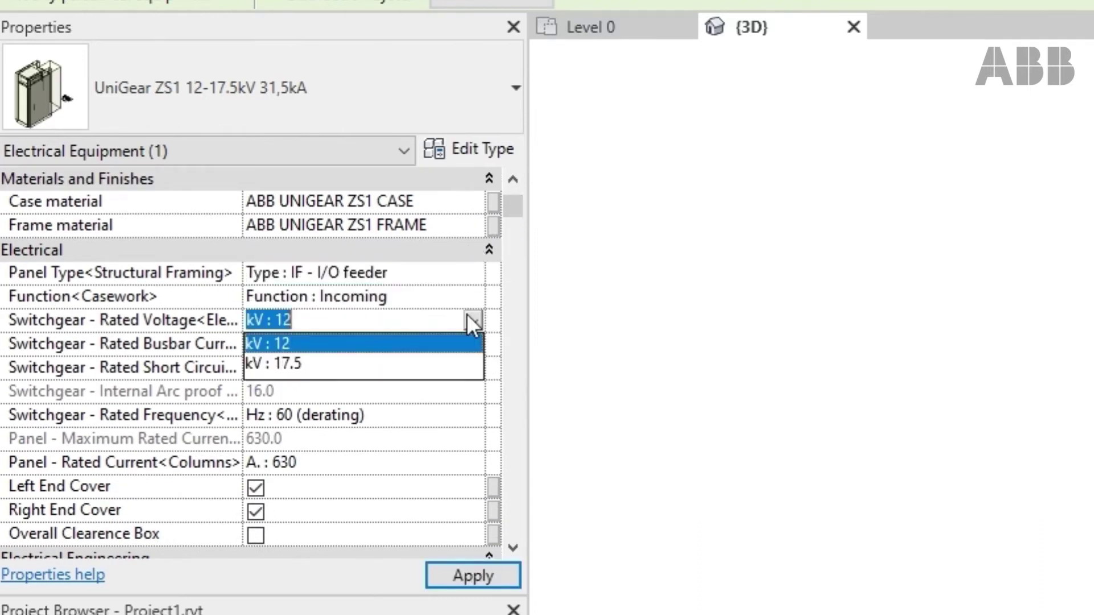
left_click(470, 318)
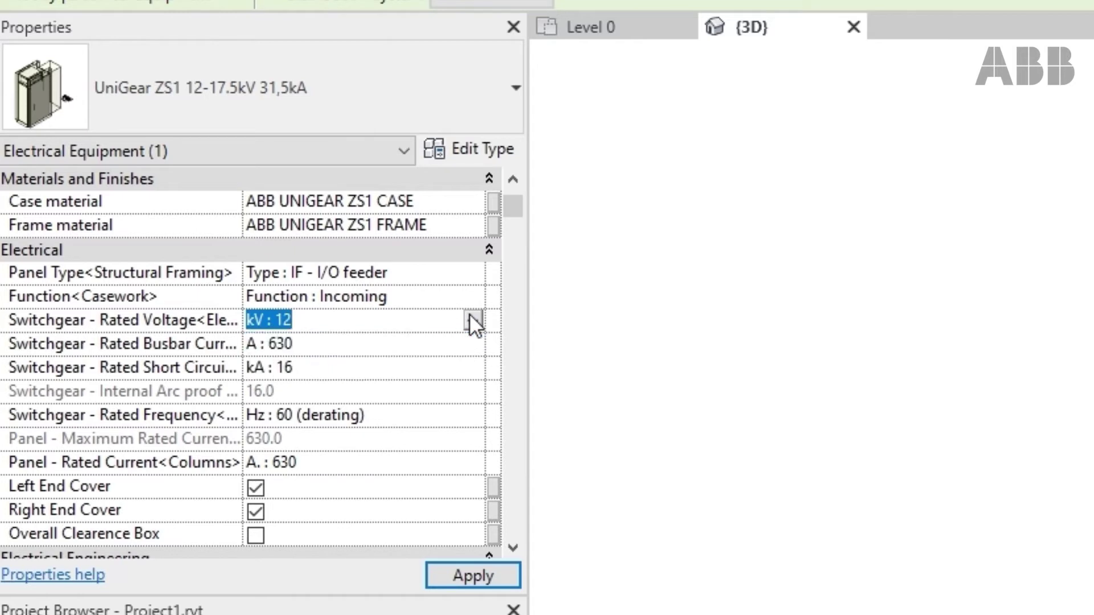
left_click(474, 343)
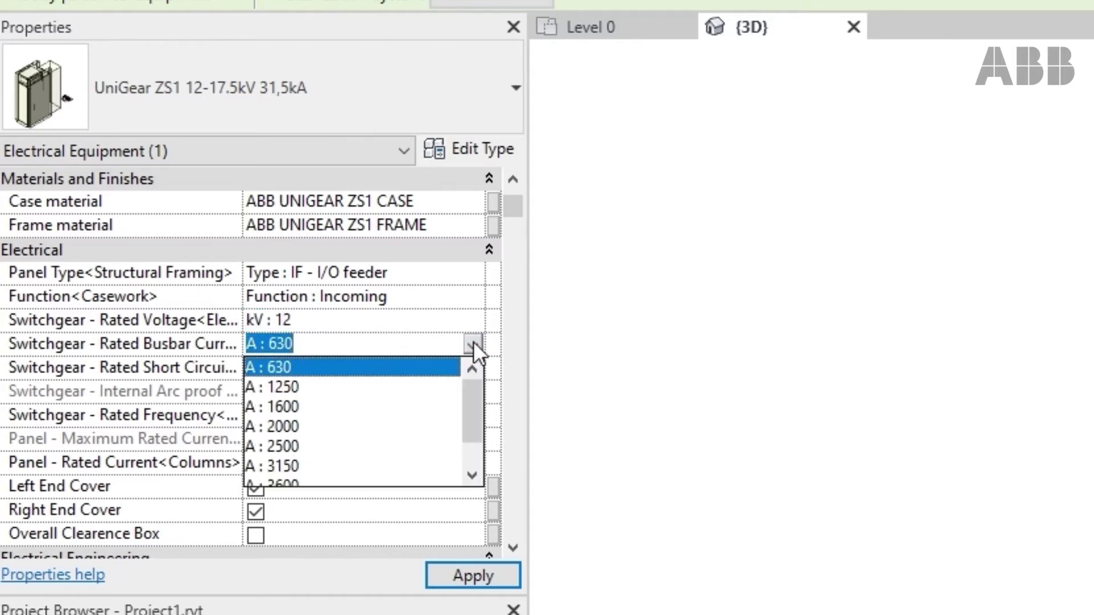
left_click(473, 343)
left_click_drag(513, 207, 509, 245)
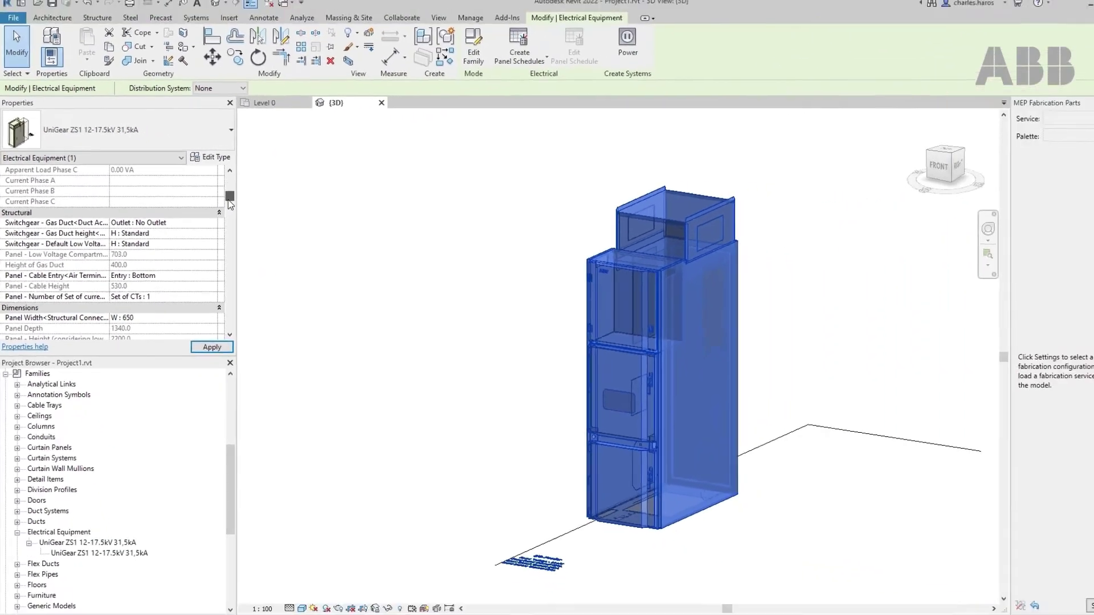
Scroll the Properties palette to bring the panel's front and its WARNING WRONG CONFIGURATION label into view
left_click_drag(228, 201, 226, 236)
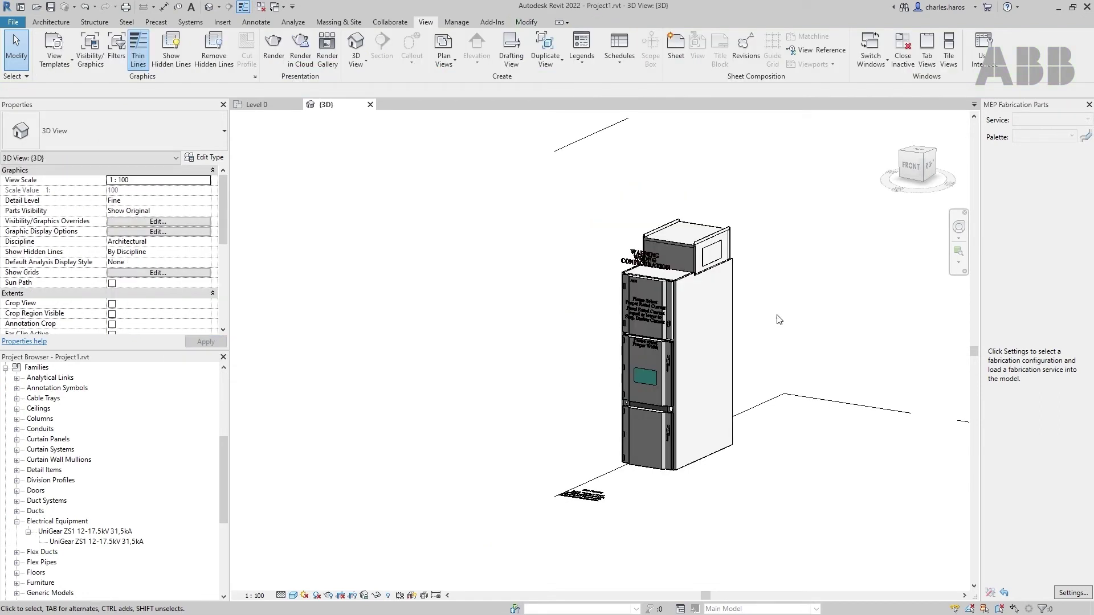
Zoom and pan over the panel to read the rated current and width warnings, then select it
scroll(668, 271, "up", 3)
scroll(668, 271, "up", 3)
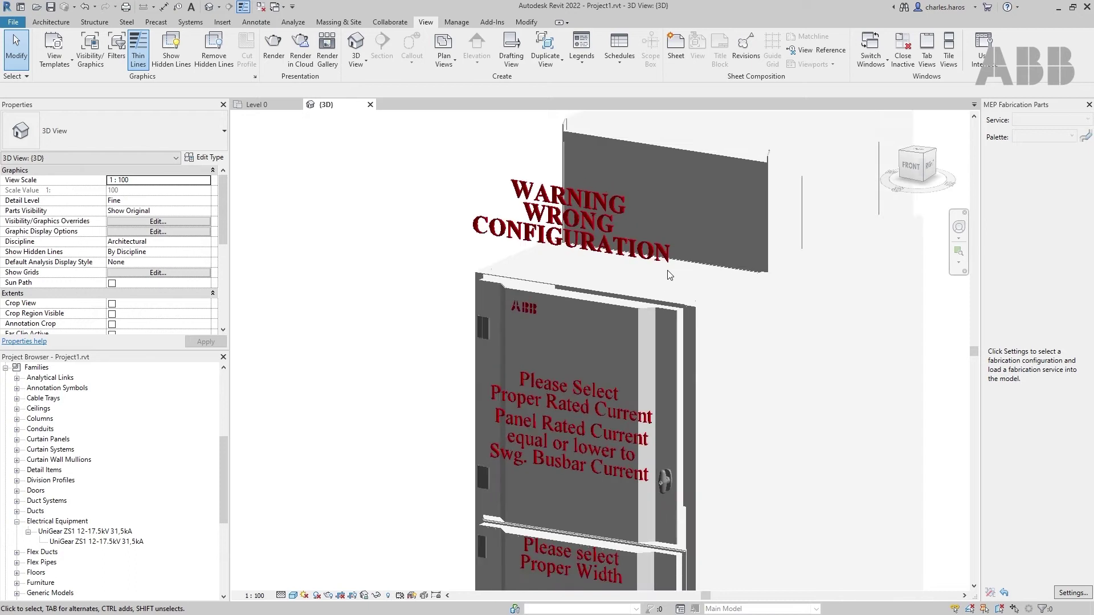
middle_click_drag(668, 271, 720, 322)
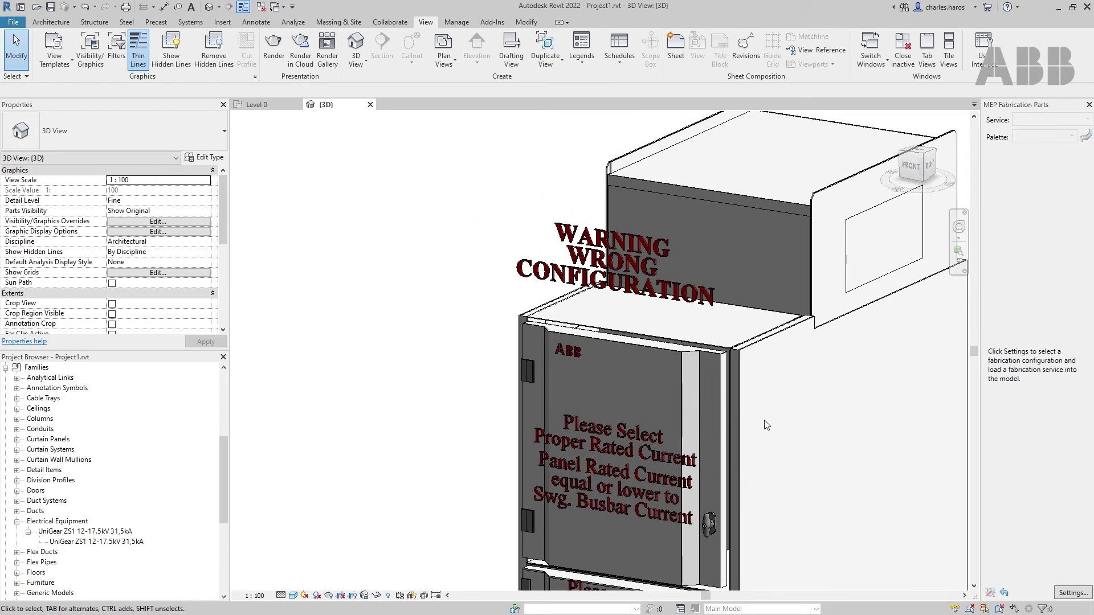
middle_click_drag(770, 473, 753, 276)
scroll(754, 277, "up", 1)
middle_click_drag(768, 356, 784, 367)
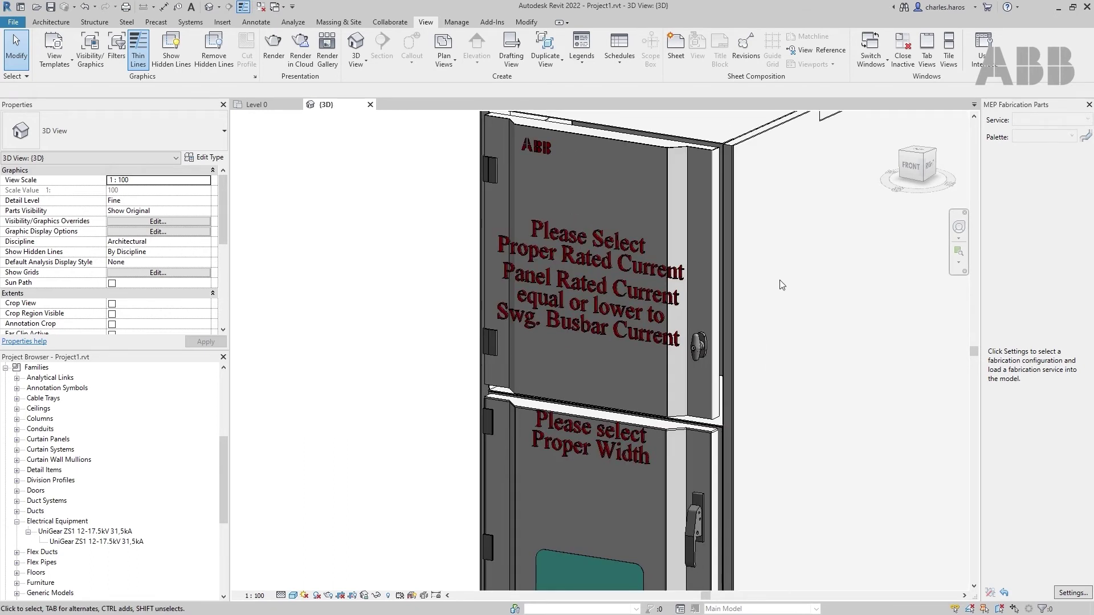
scroll(781, 279, "down", 2)
middle_click_drag(796, 271, 721, 349)
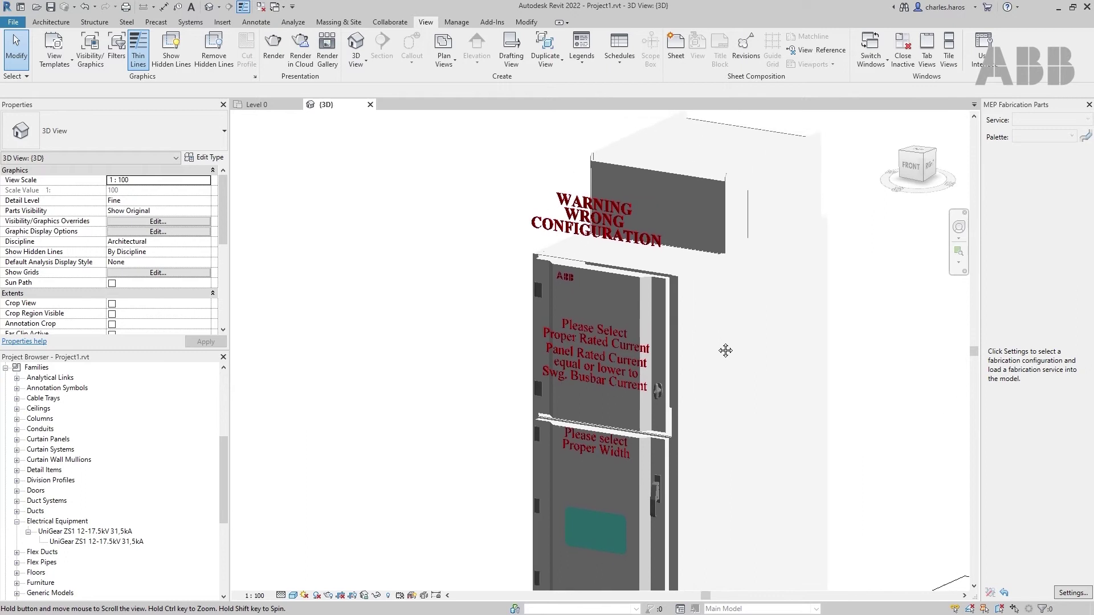
left_click(720, 350)
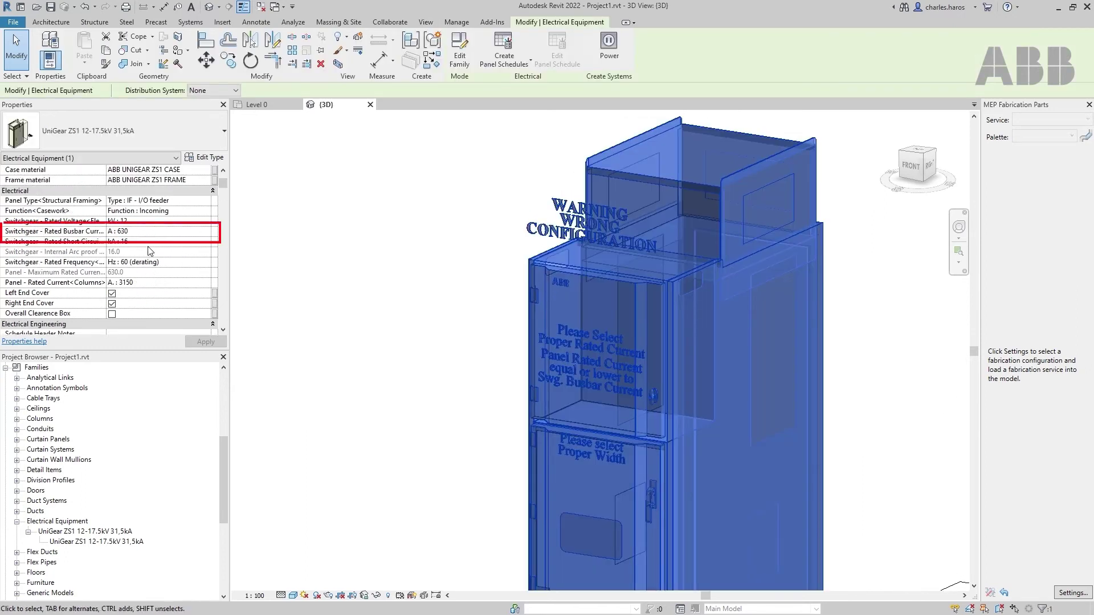
Set Rated Busbar Current to 4000 A and Panel Width to 800, then deselect and zoom to fit (ZF)
left_click(157, 233)
left_click(206, 232)
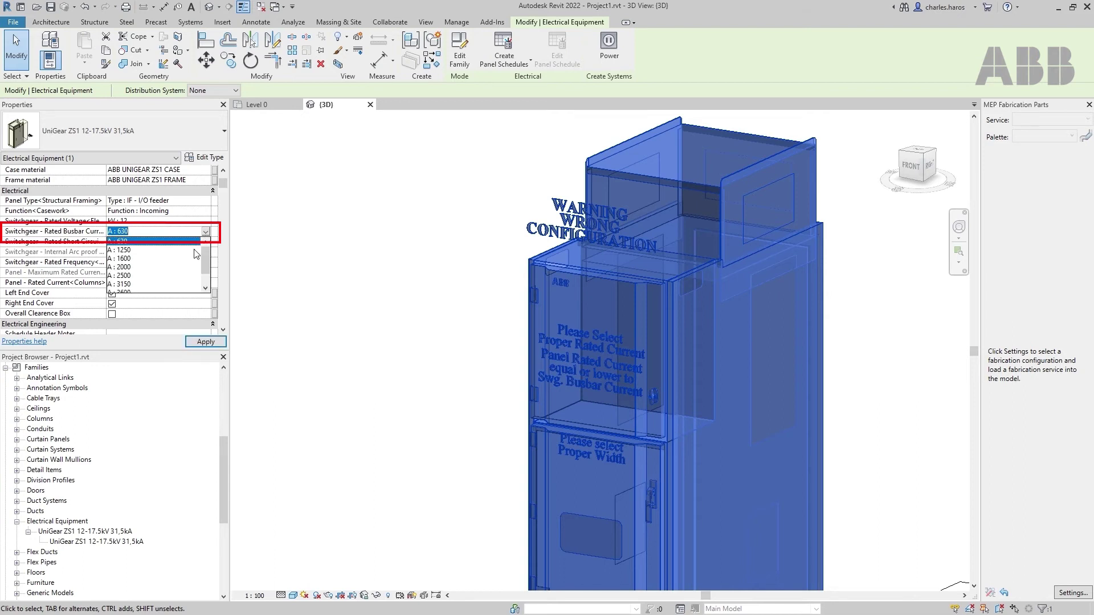
left_click(131, 295)
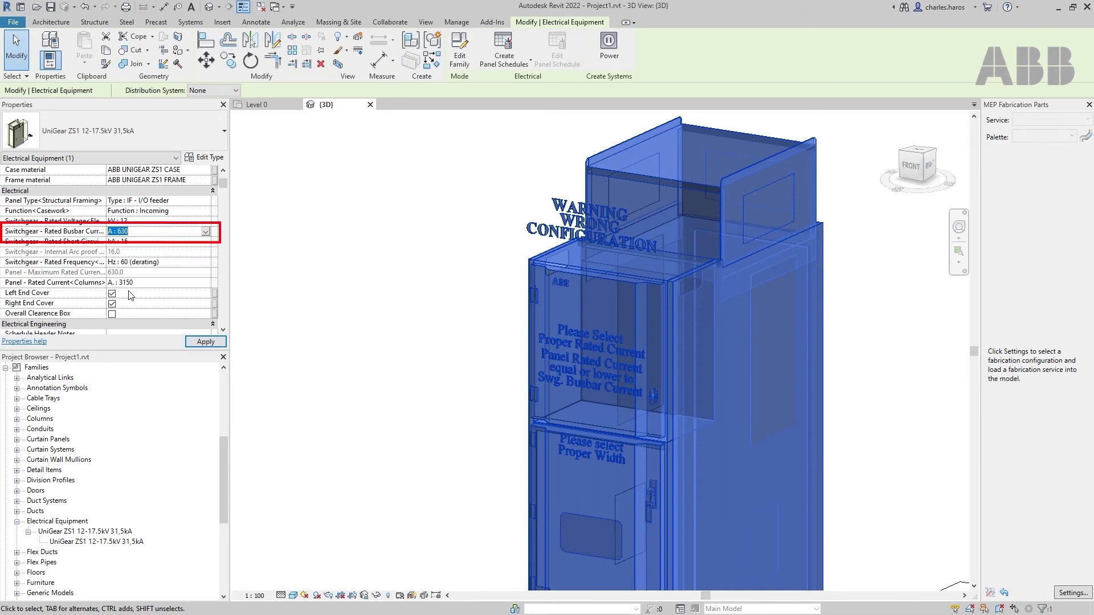
scroll(161, 268, "down", 7)
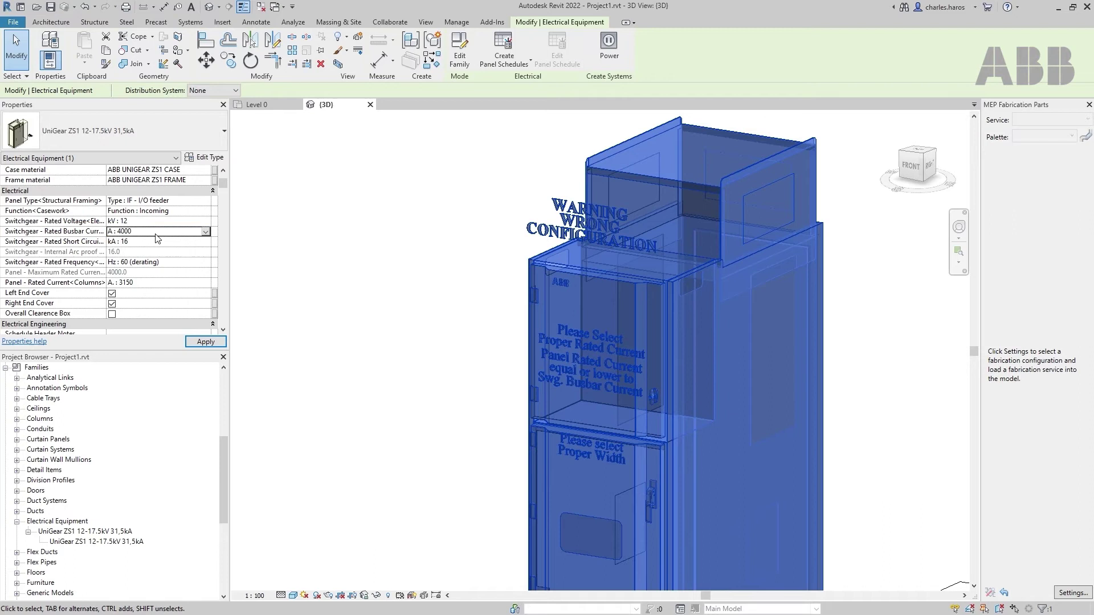
scroll(158, 238, "down", 5)
left_click(156, 241)
left_click(206, 242)
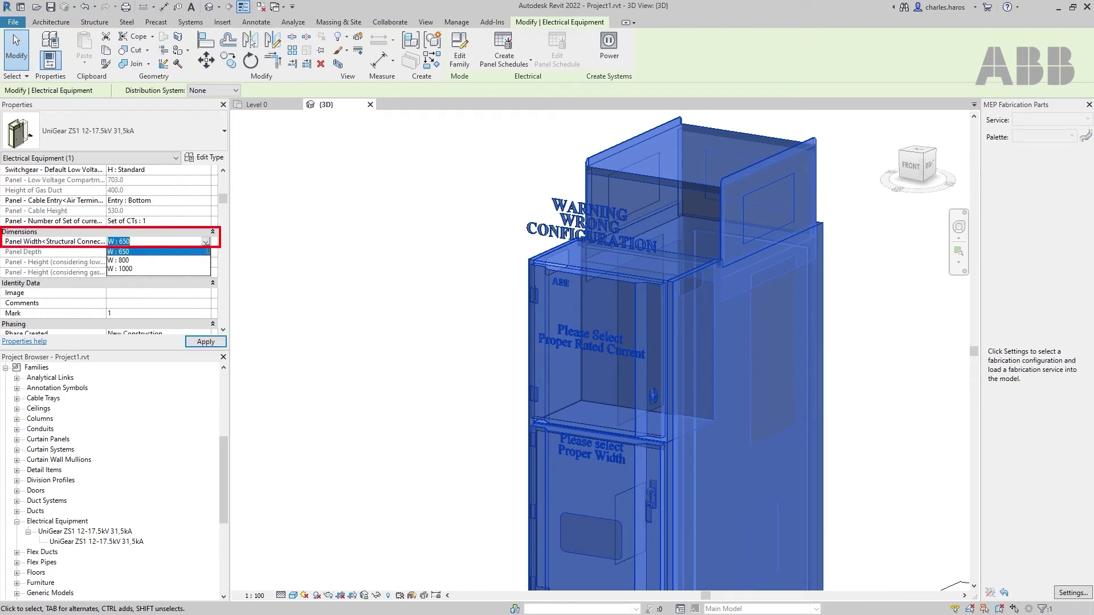
left_click(136, 260)
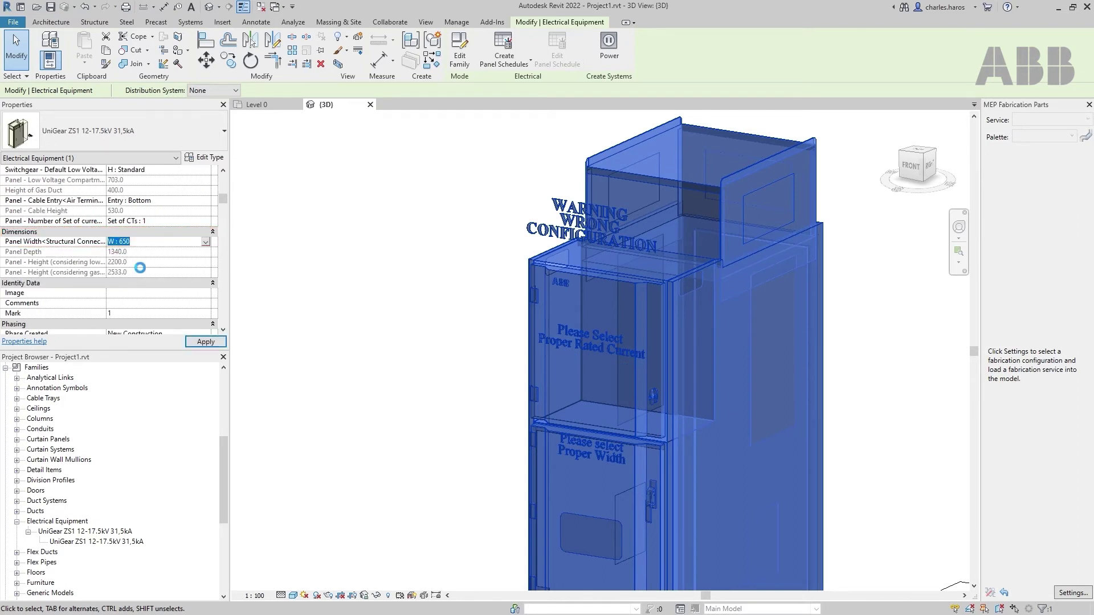
left_click(942, 377)
key("z")
key("f")
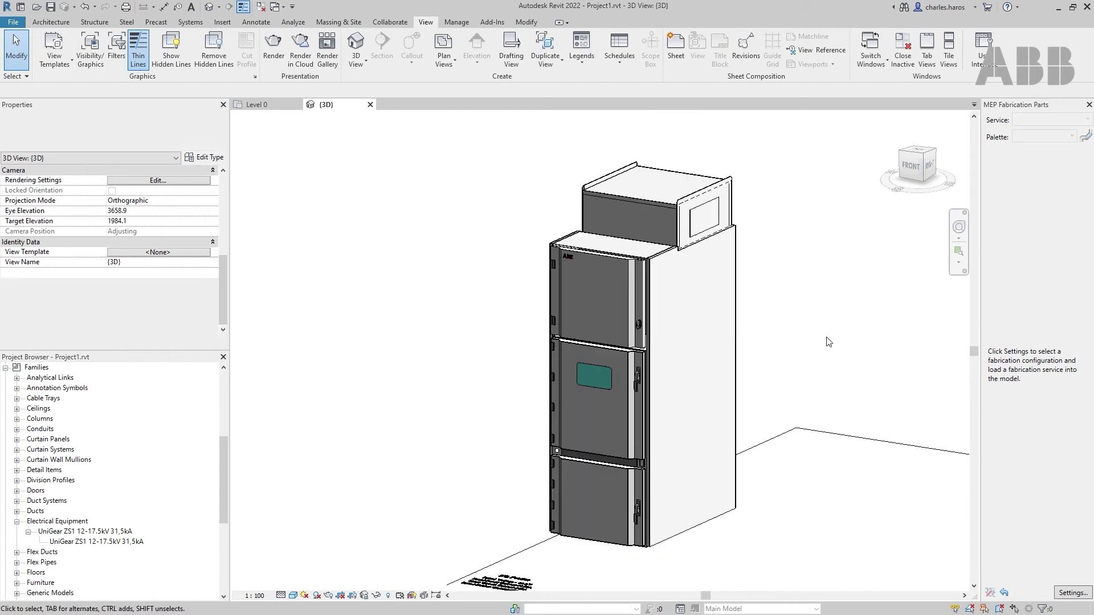
Zoom in on the panel's front door to inspect the red ABB logo
key("ctrl+Left")
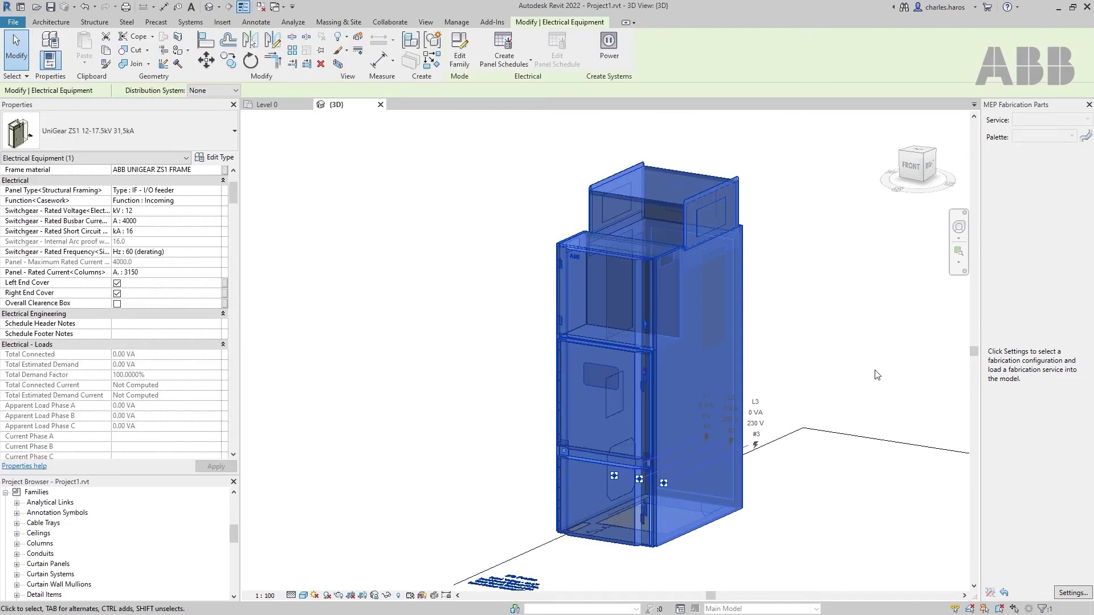
scroll(705, 563, "up", 4)
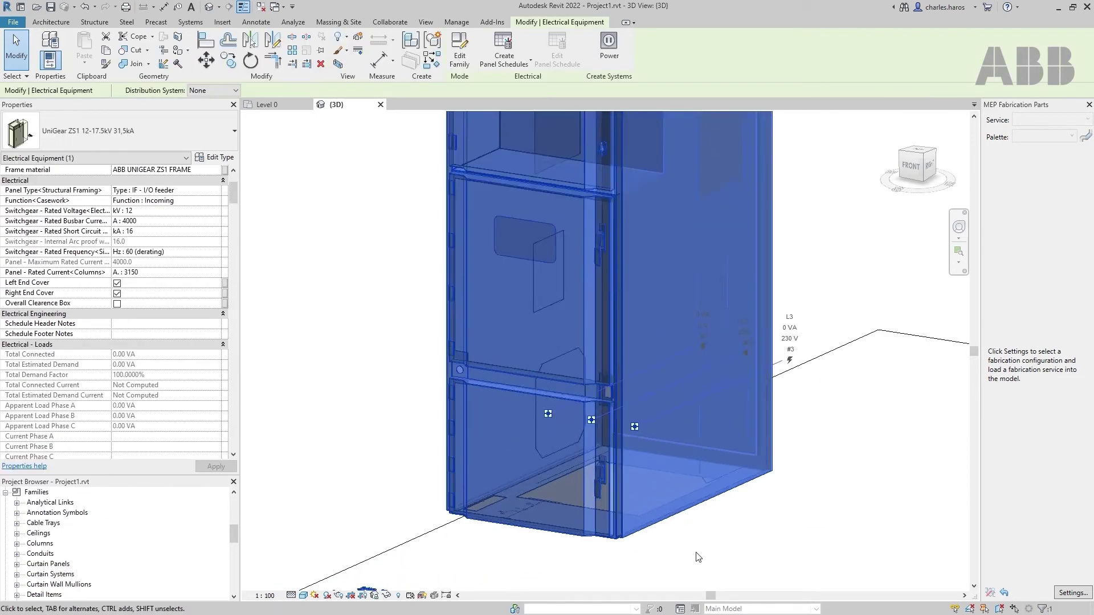
middle_click_drag(698, 542, 735, 529)
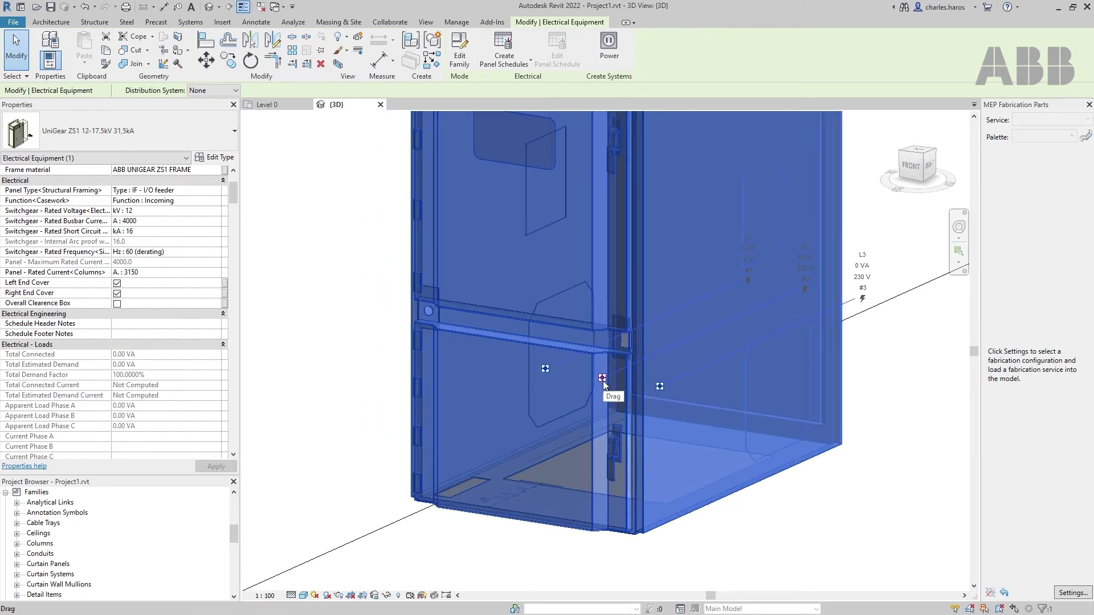
scroll(899, 330, "down", 4)
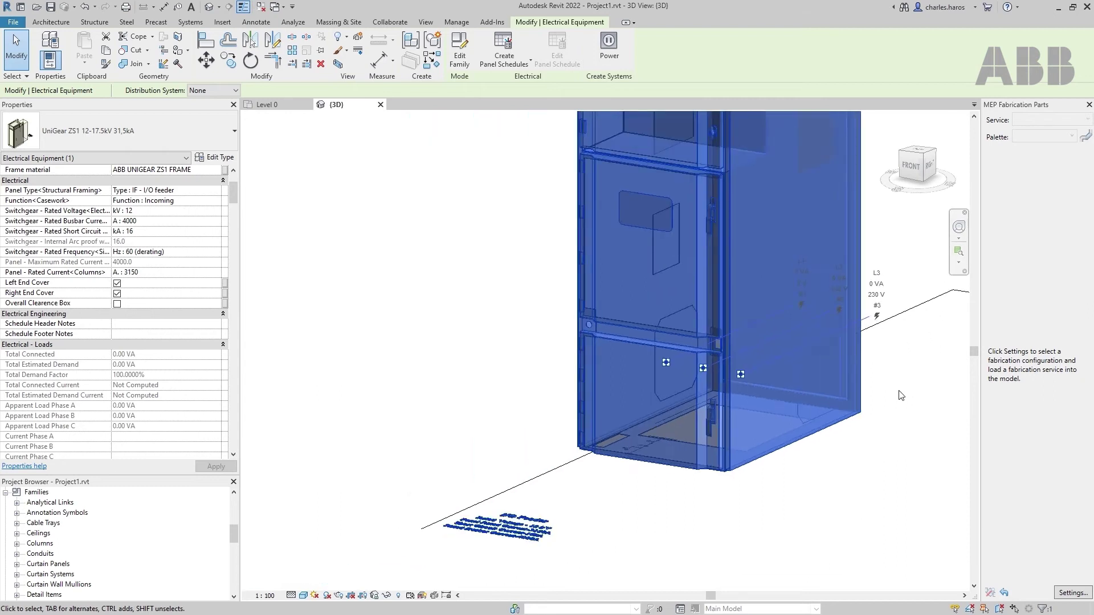
scroll(813, 456, "up", 1)
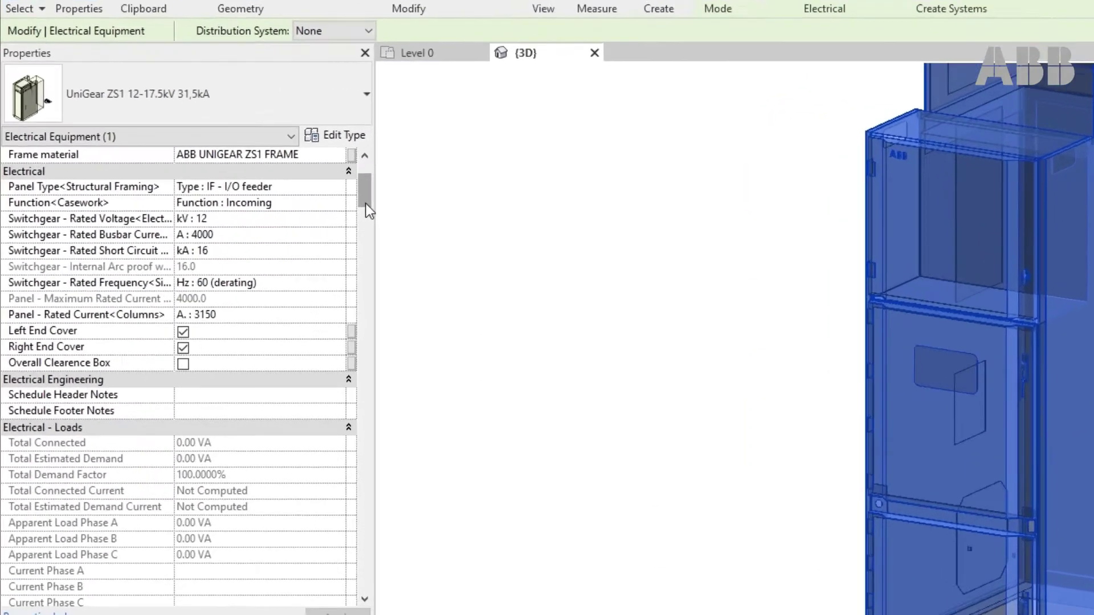
scroll(235, 208, "down", 4)
left_click_drag(450, 224, 448, 242)
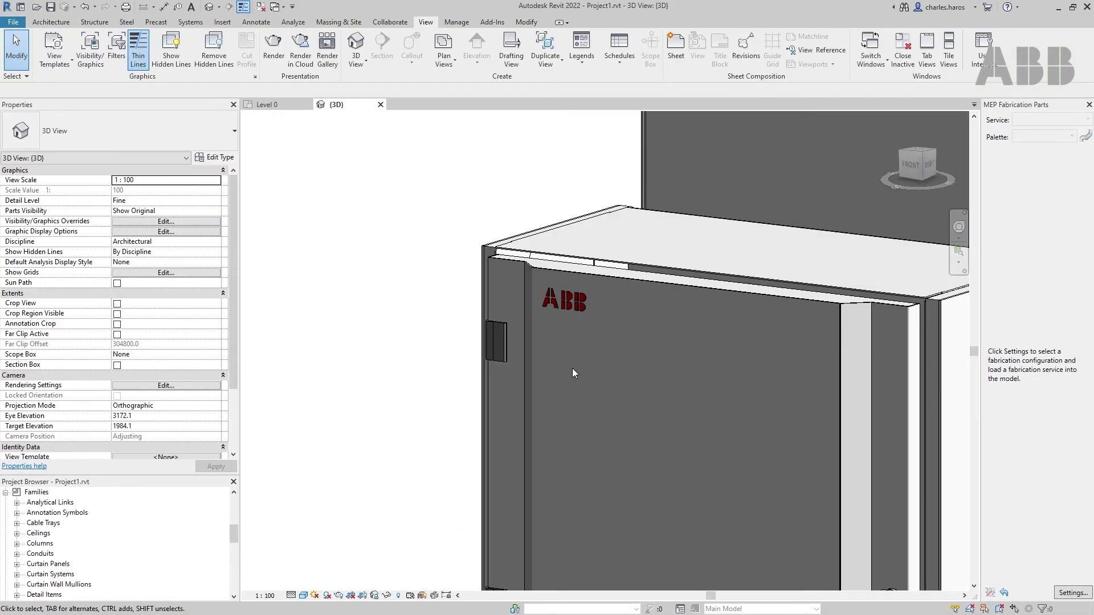
Turn off the panel's Logo Visibility, then follow its Product Info link to the ABB product page
left_click(685, 282)
left_click_drag(234, 186, 231, 286)
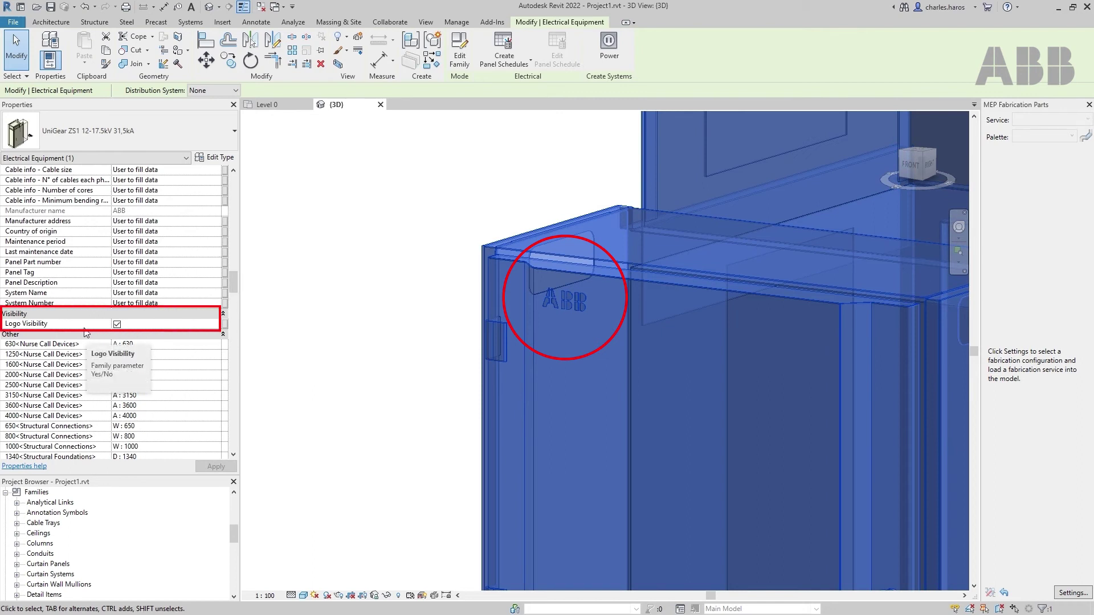
left_click(117, 324)
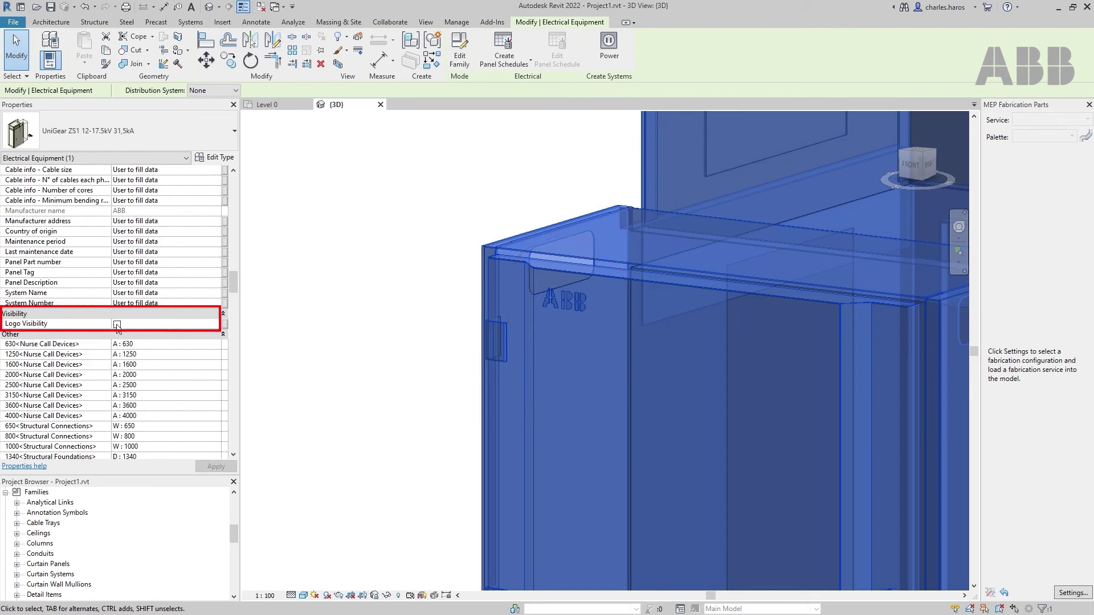
left_click(378, 322)
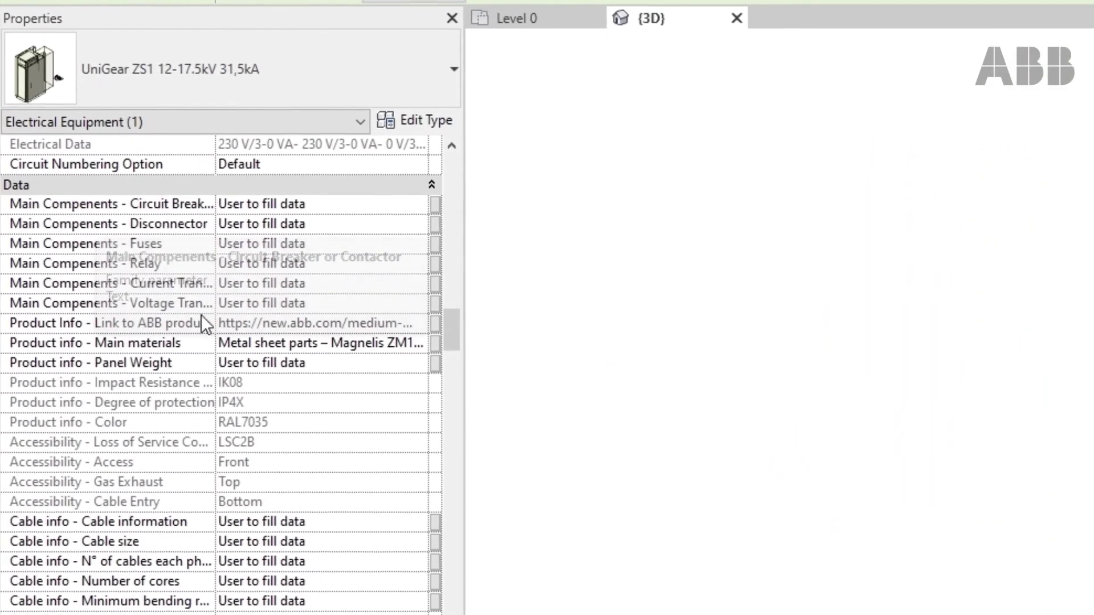
left_click(290, 323)
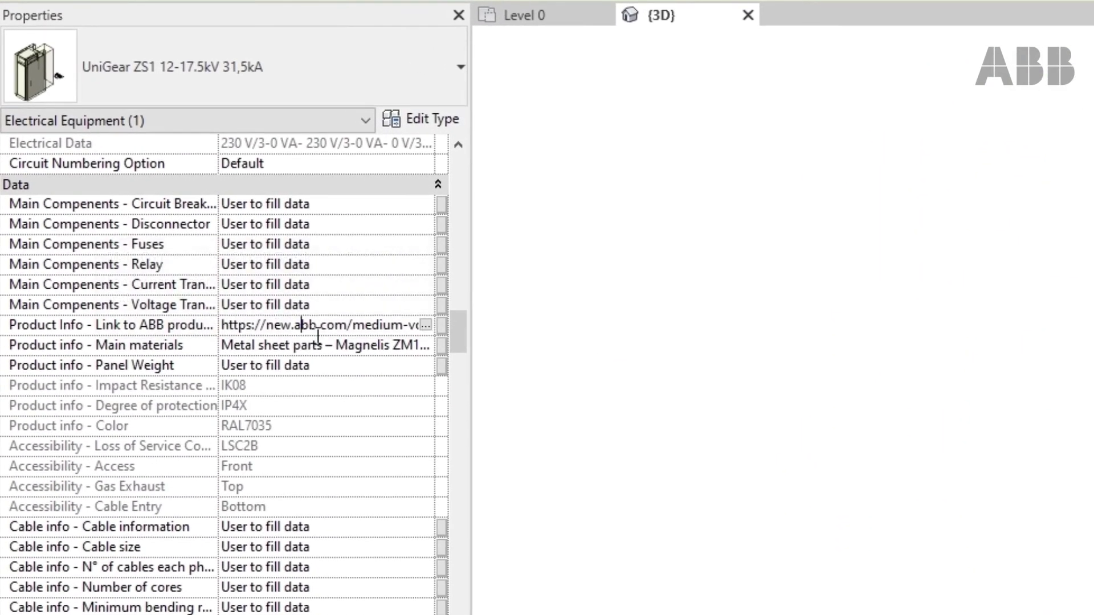
left_click(319, 330)
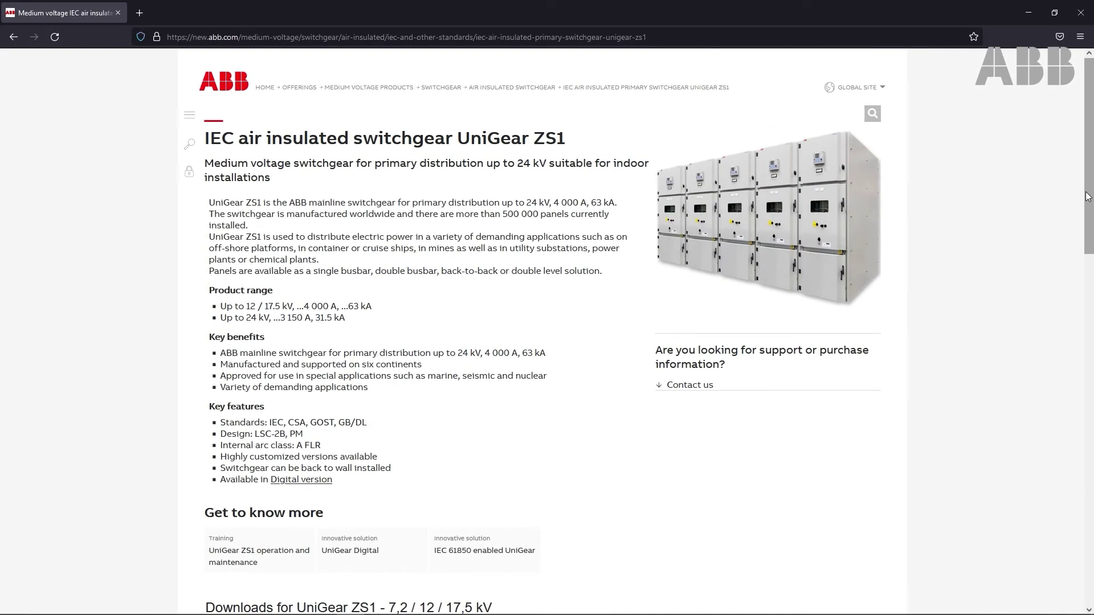
Scroll the UniGear ZS1 product page down to the Downloads for UniGear ZS1 section
scroll(1088, 197, "down", 3)
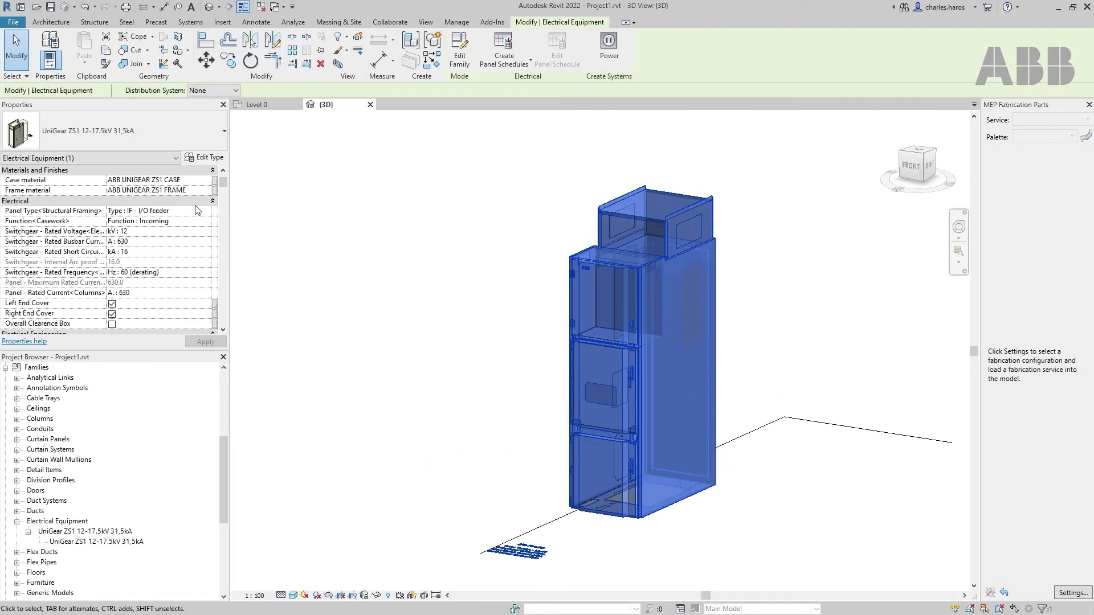
left_click(198, 213)
left_click(205, 212)
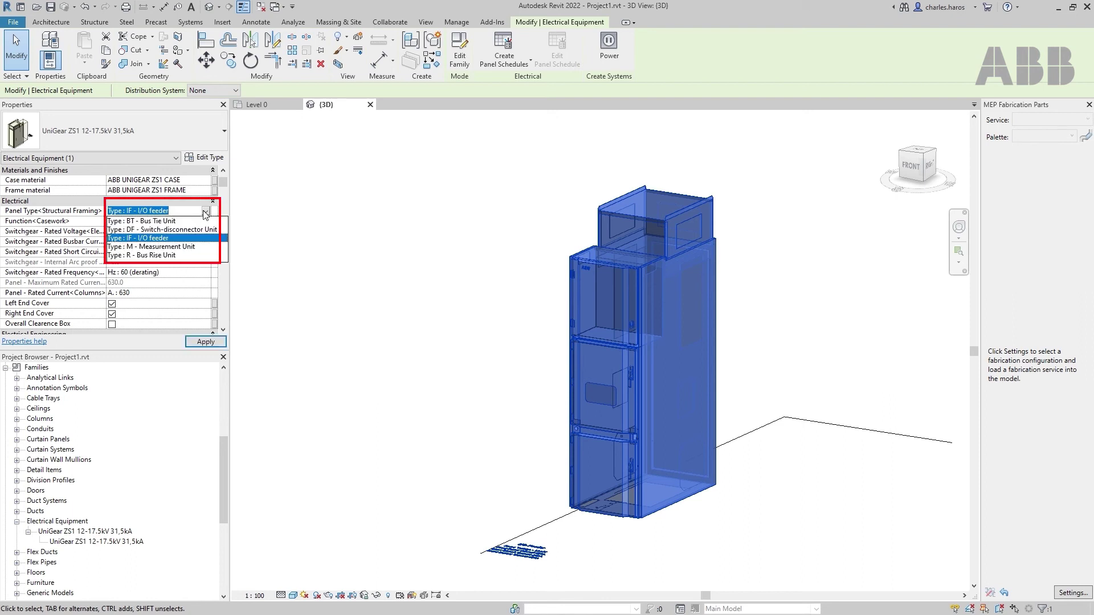
left_click(206, 212)
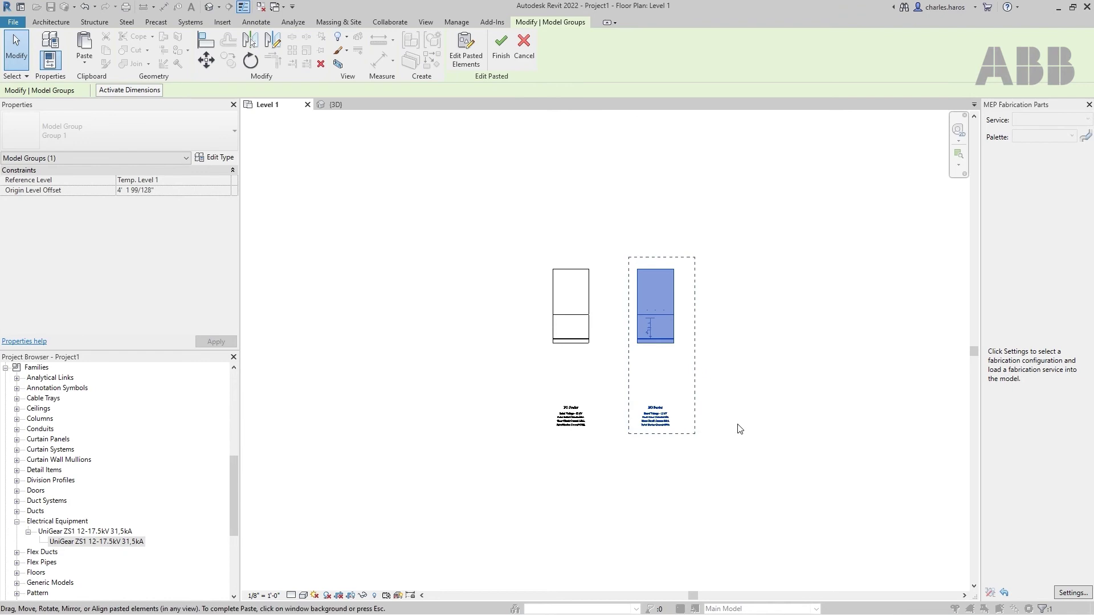
Paste further panel copies to the right on Level 1 to complete a row of five
key("ctrl+v")
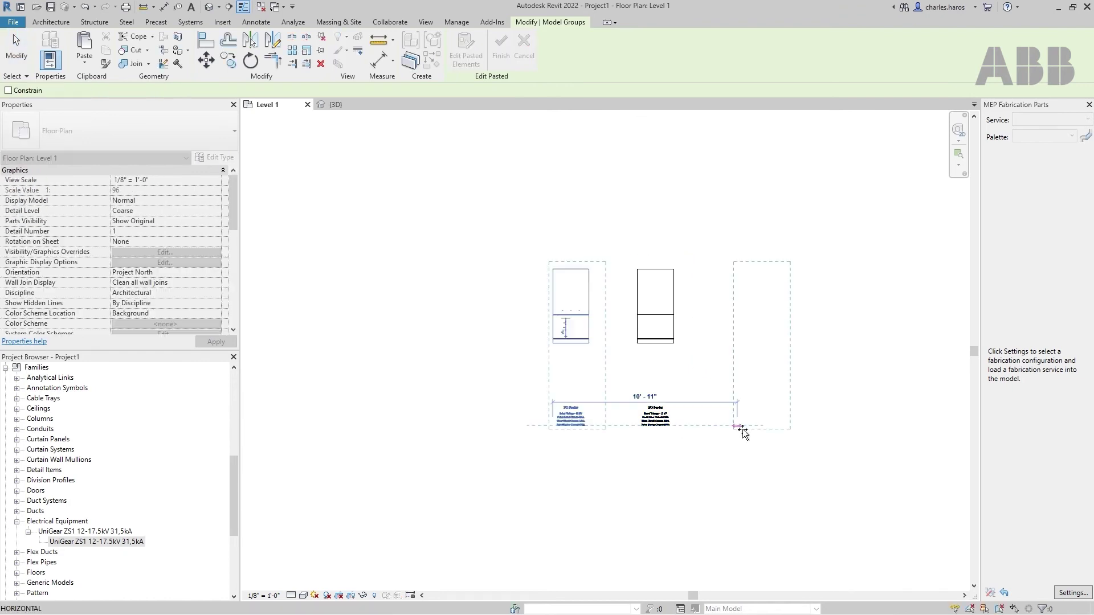
left_click(783, 434)
key("ctrl+v")
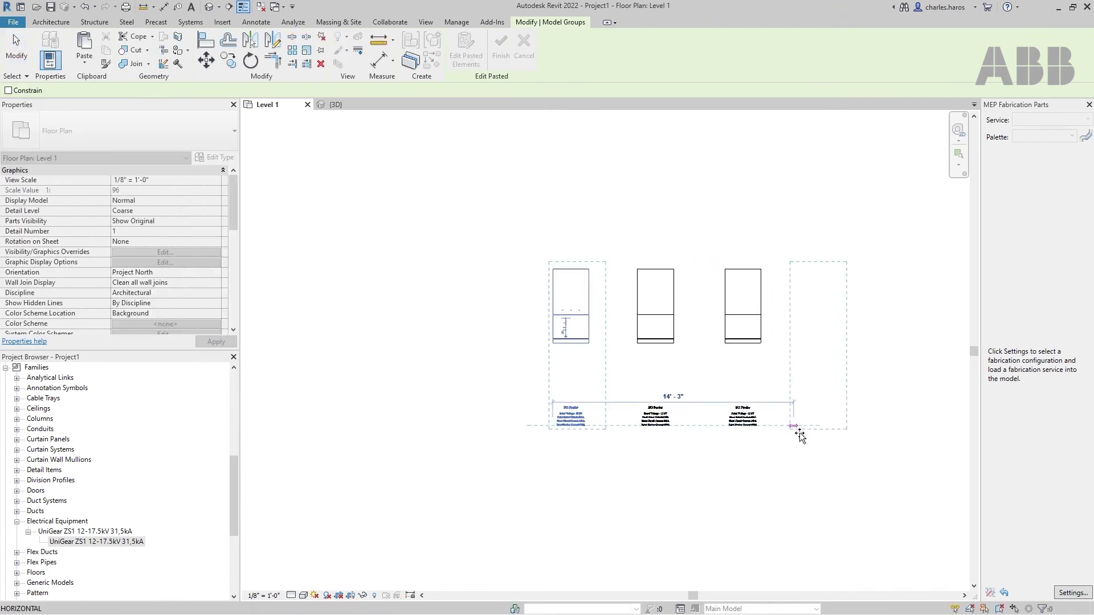
left_click(806, 434)
key("Escape")
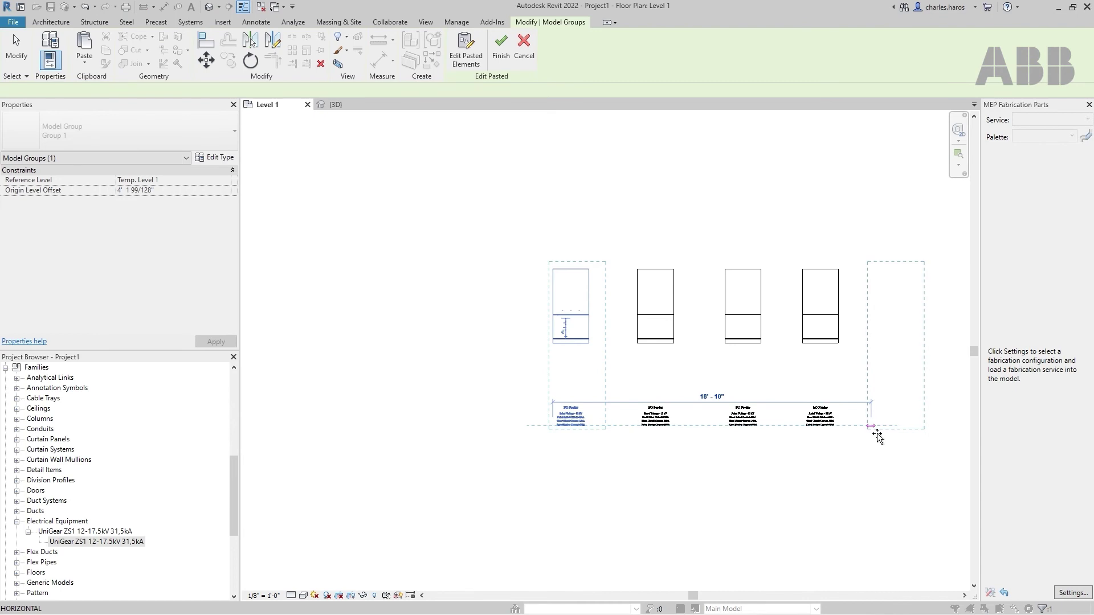
In the 3D view, set the second panel's Panel Type to BT - Bus Tie Unit
key("ctrl+Tab")
left_click(547, 329)
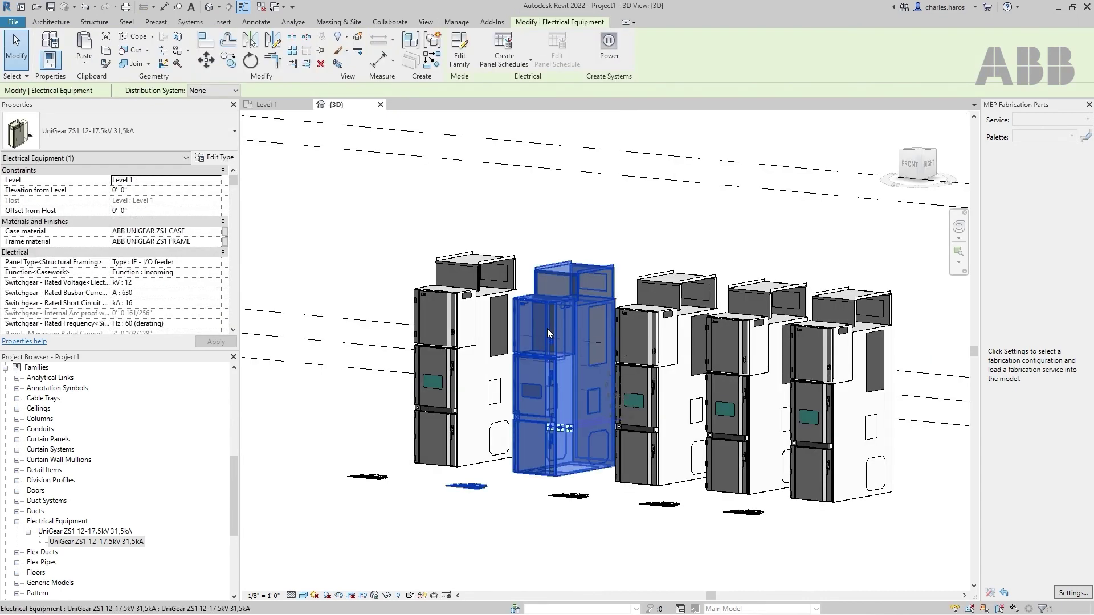
left_click(275, 249)
left_click(284, 248)
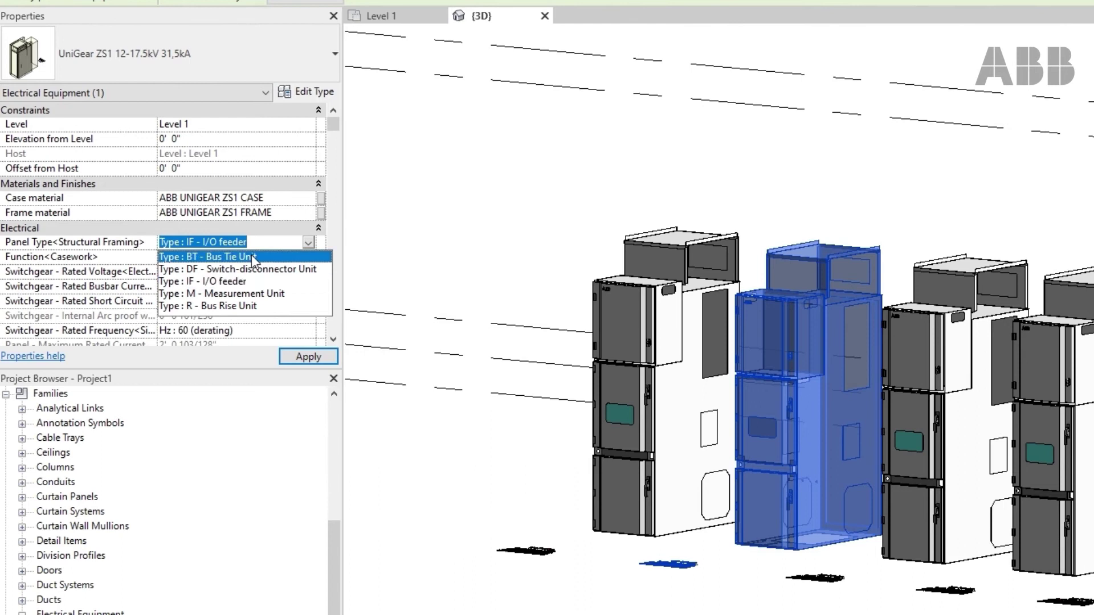
key("Escape")
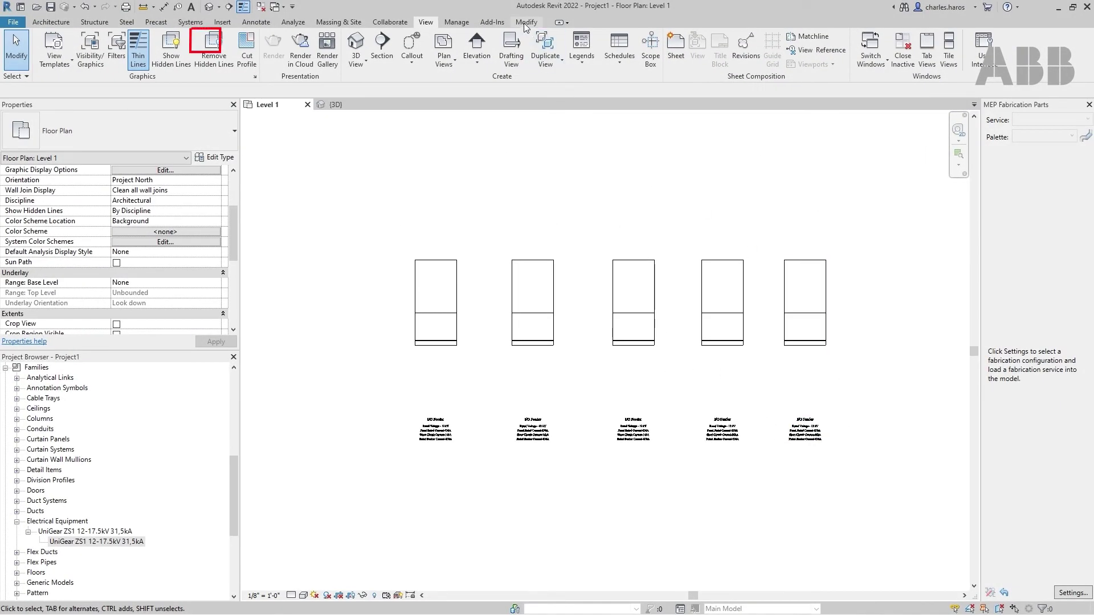
Align each panel's left edge to the previous panel's right edge, then window-select all five panels
left_click(525, 22)
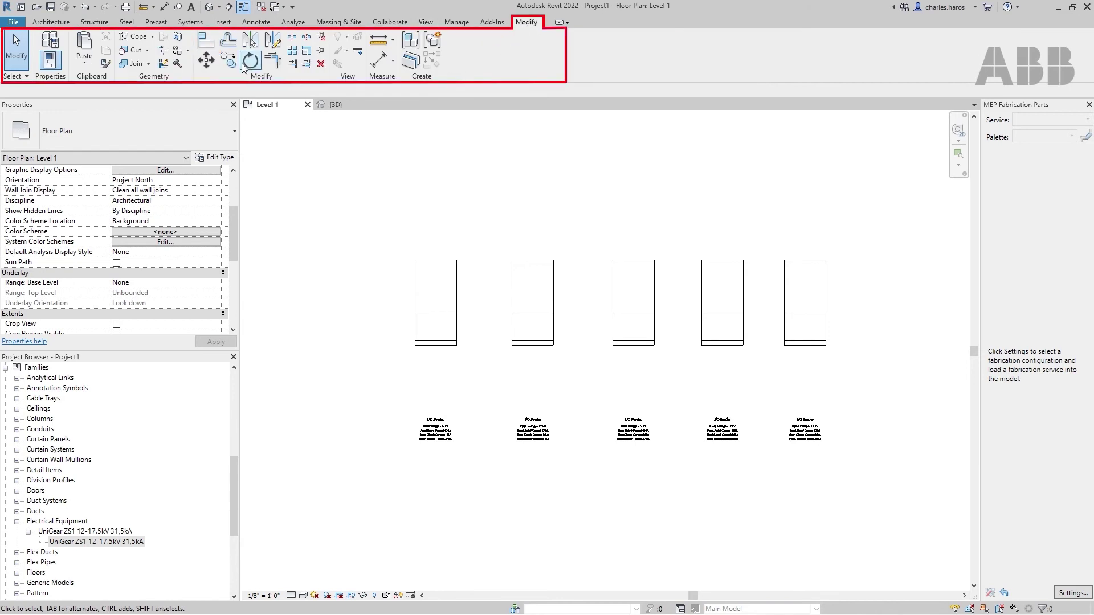
left_click(214, 45)
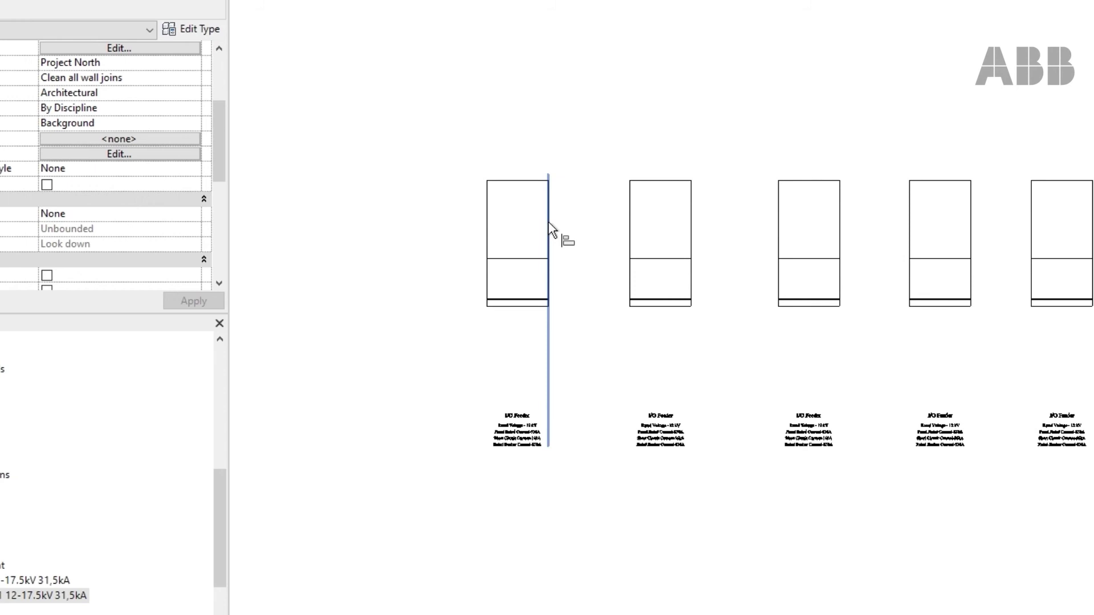
left_click(548, 221)
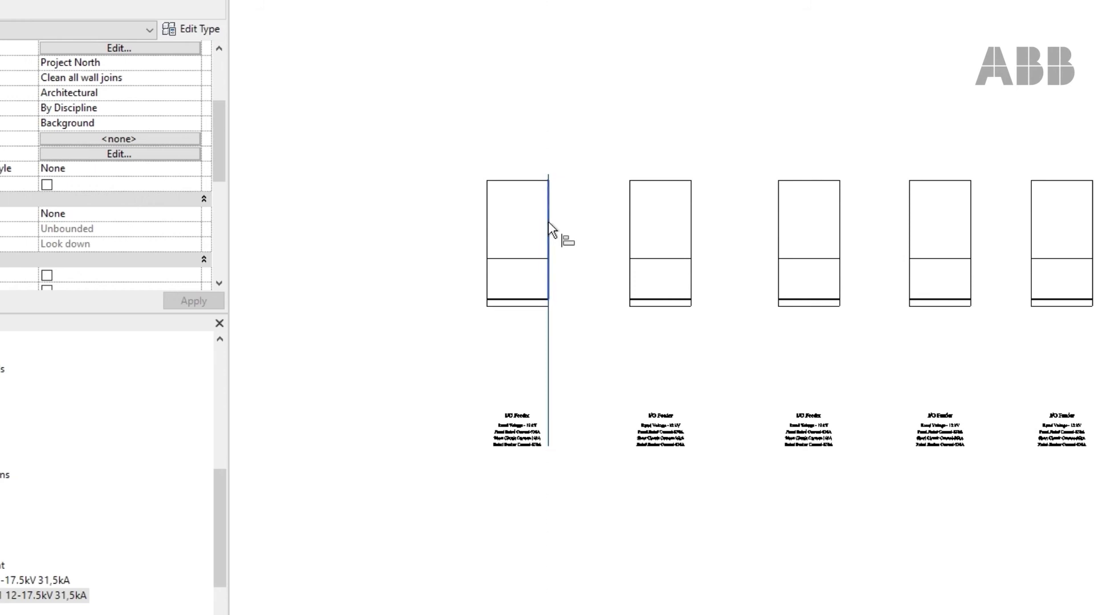
left_click(630, 232)
left_click(610, 231)
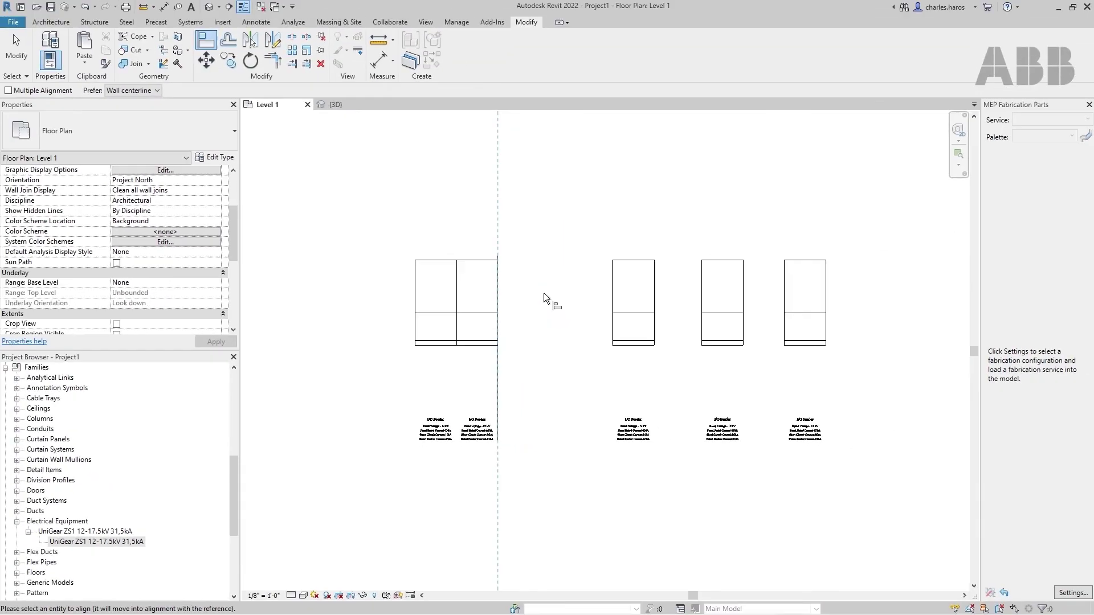
left_click(777, 232)
left_click(540, 292)
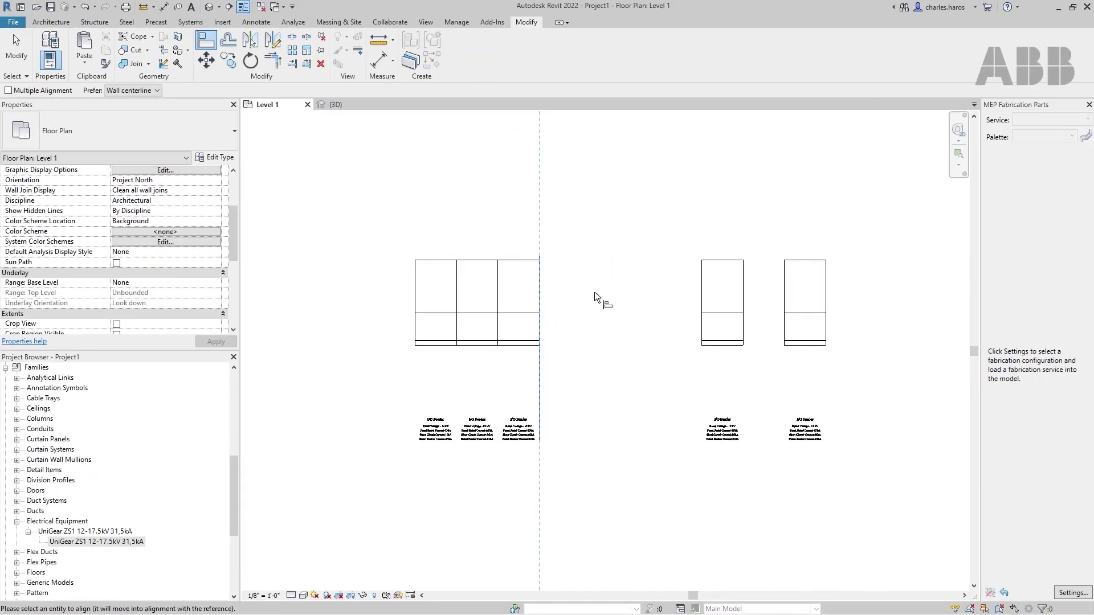
left_click(702, 292)
left_click(585, 293)
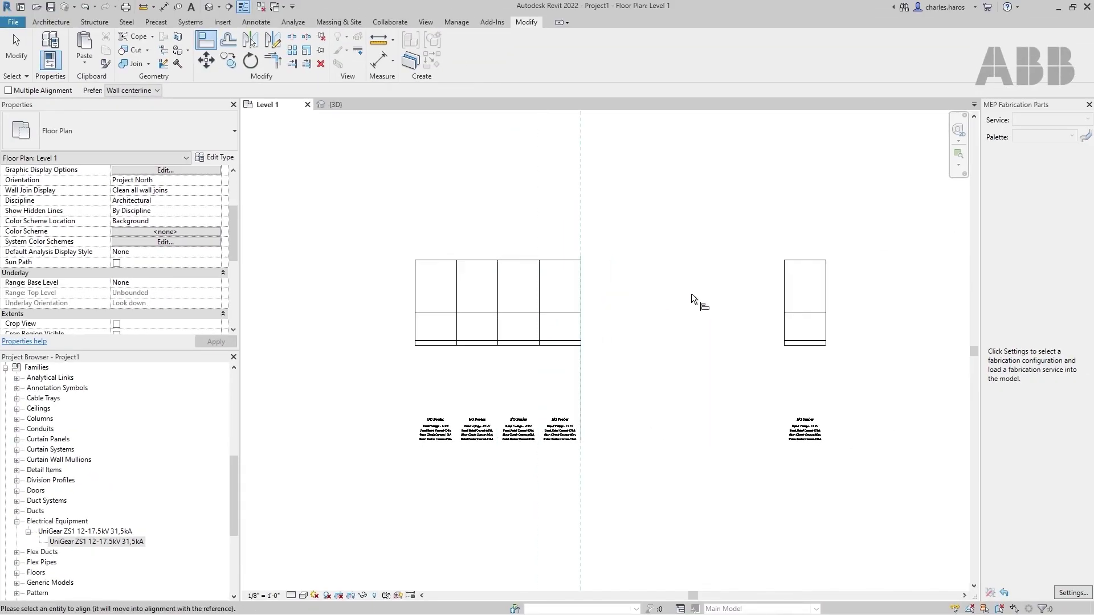
left_click(785, 293)
key("Escape")
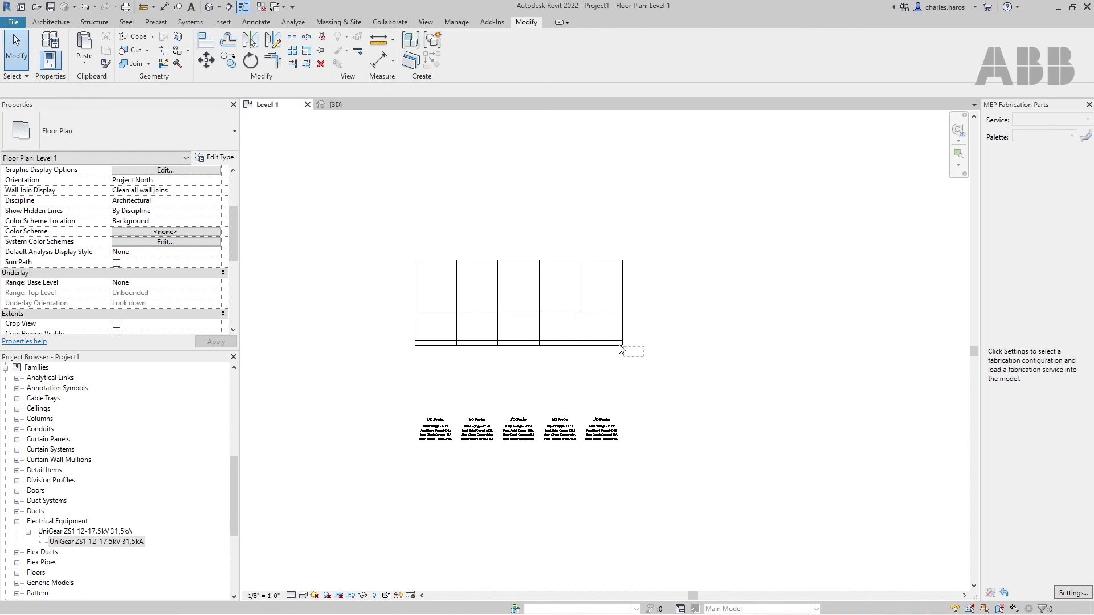
left_click_drag(629, 354, 395, 256)
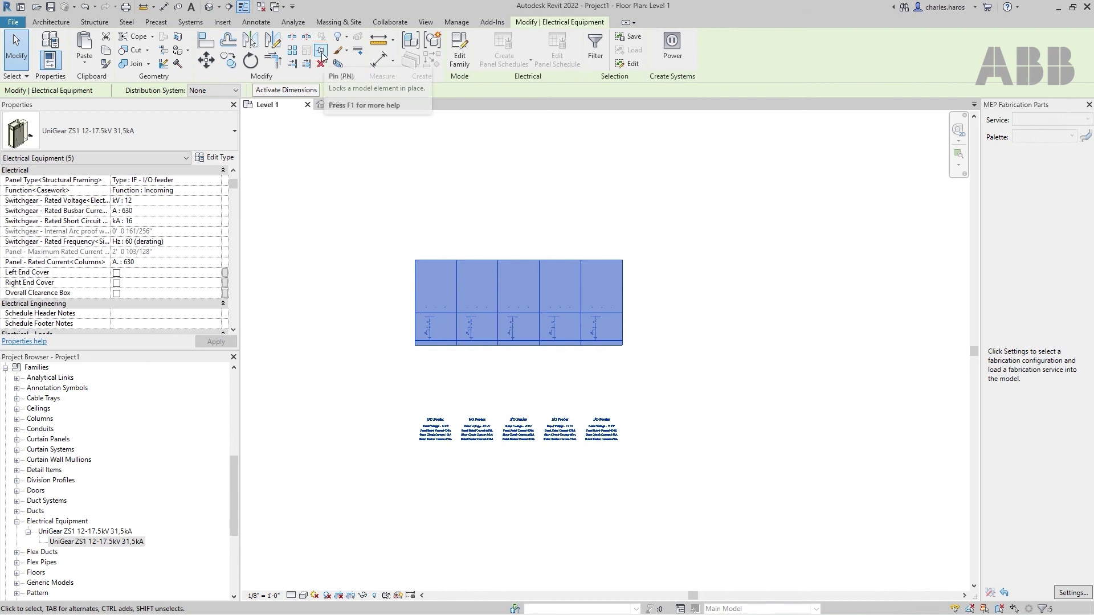
Pin the five panels, then enable Right End Cover and Left End Cover on the end panels in 3D
left_click(322, 54)
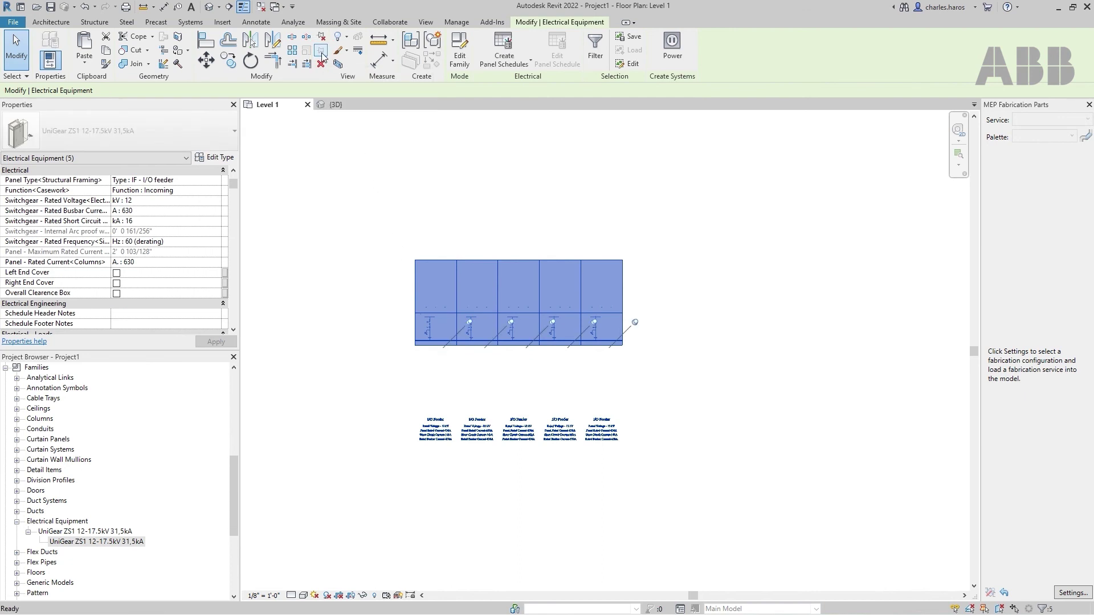
left_click(723, 352)
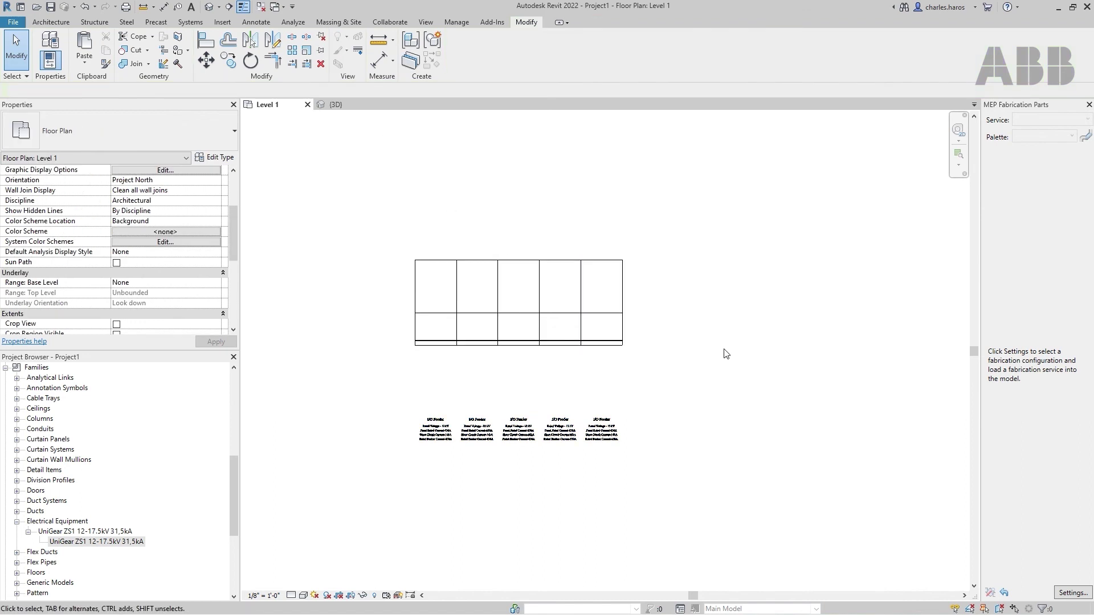
left_click(367, 106)
left_click(654, 386)
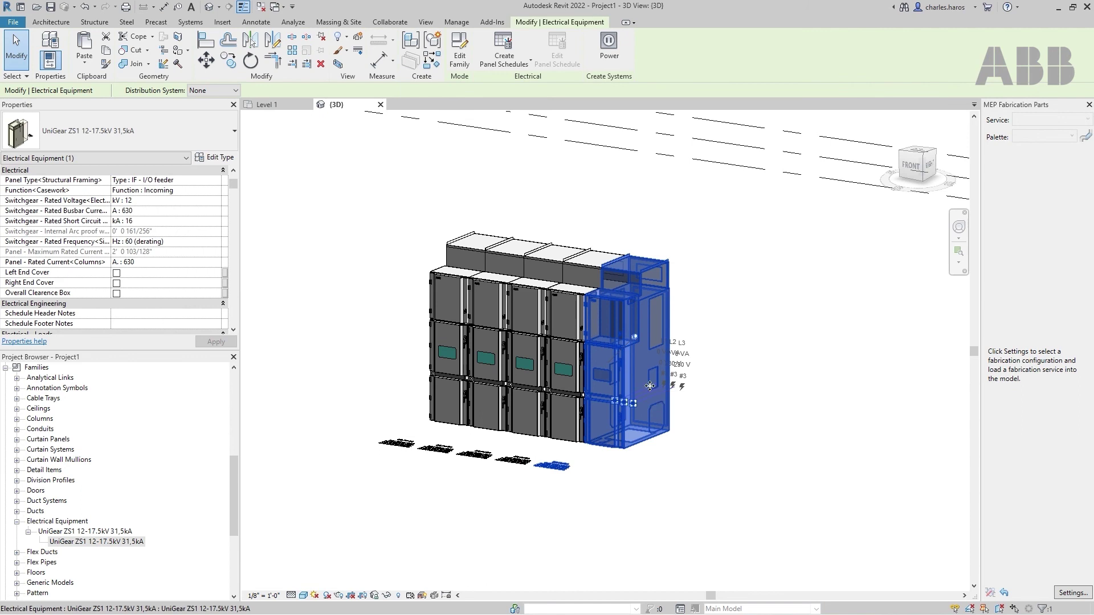
left_click(117, 283)
left_click(349, 395)
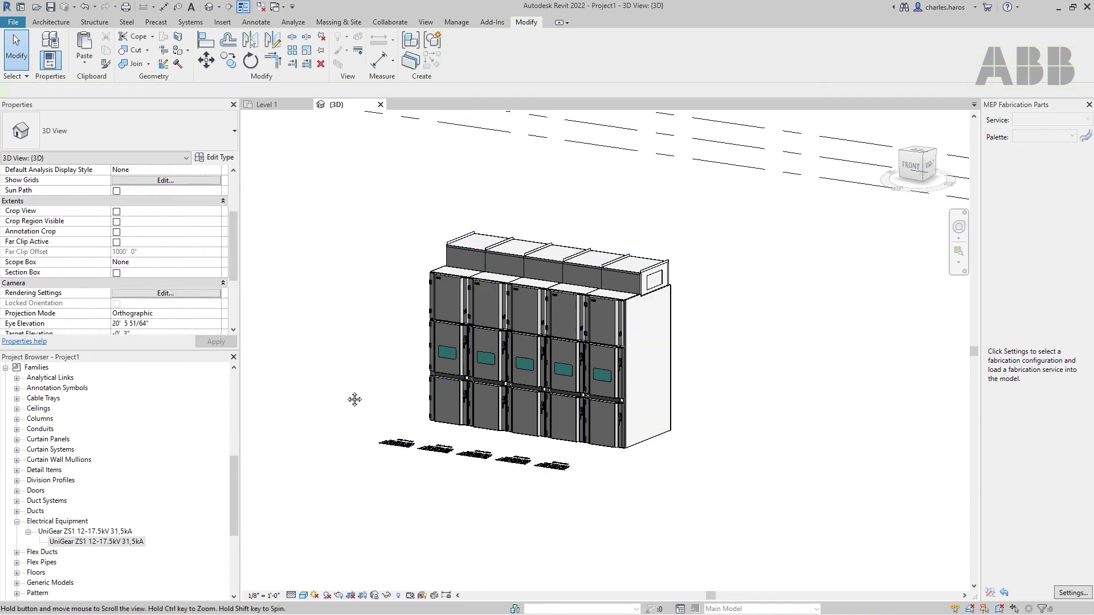
middle_click_drag(355, 398, 560, 366, "shift")
left_click(567, 357)
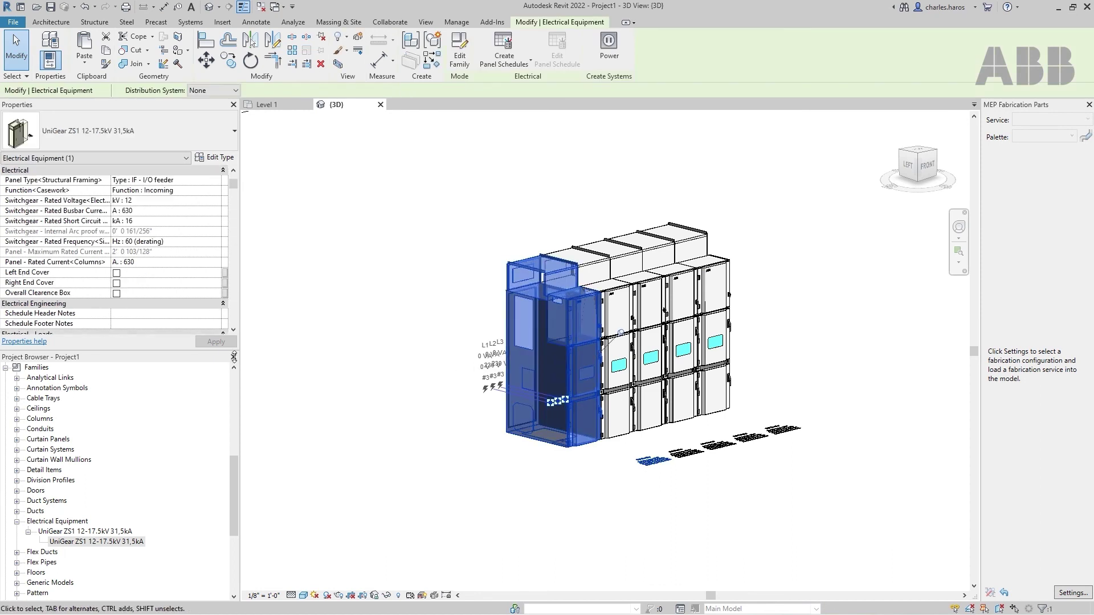
left_click(117, 272)
left_click(468, 454)
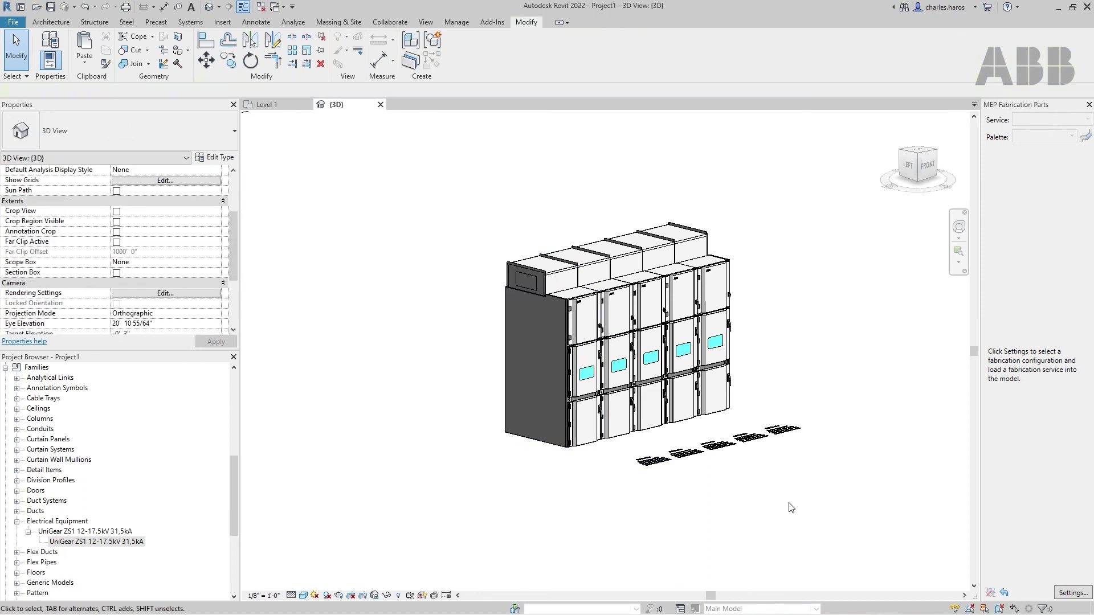